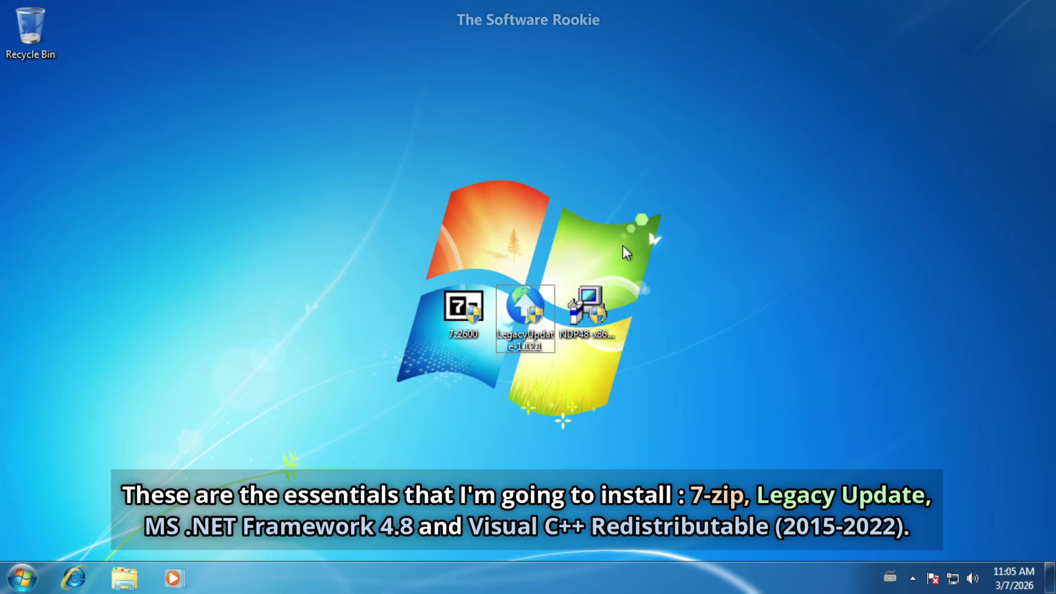
click(605, 318)
click(666, 303)
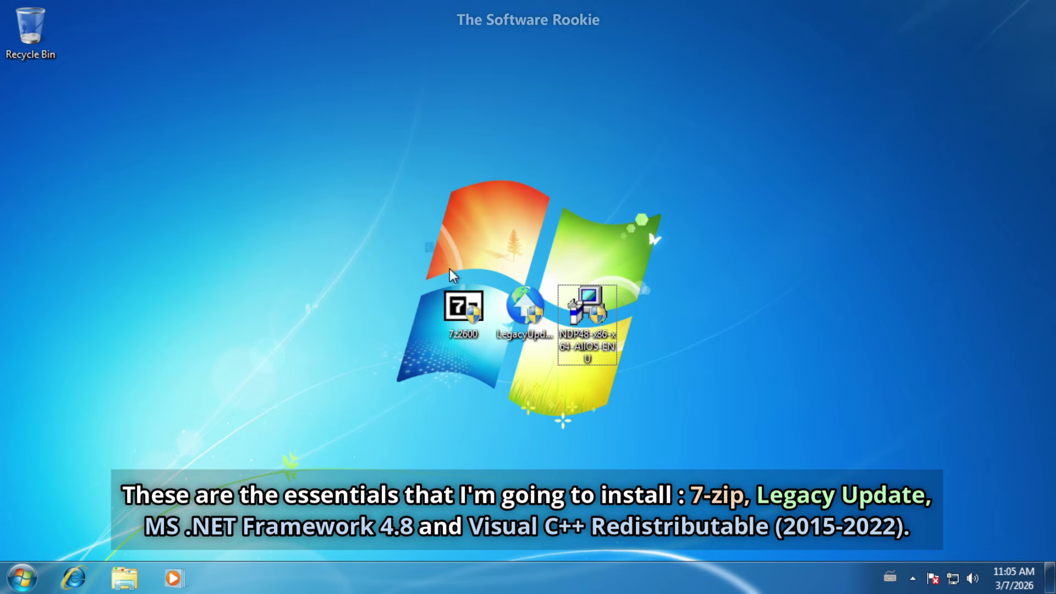
drag(450, 273, 605, 374)
click(778, 318)
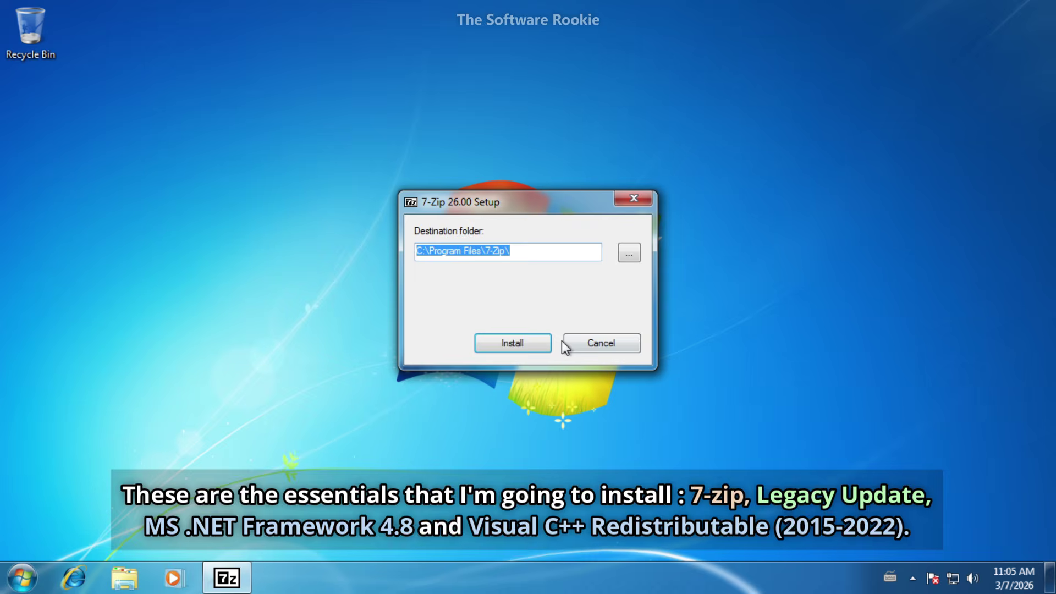
Step: Install 7-Zip 26.00 in C:\Program Files\7-Zip\ and delete its installer from the desktop
click(530, 344)
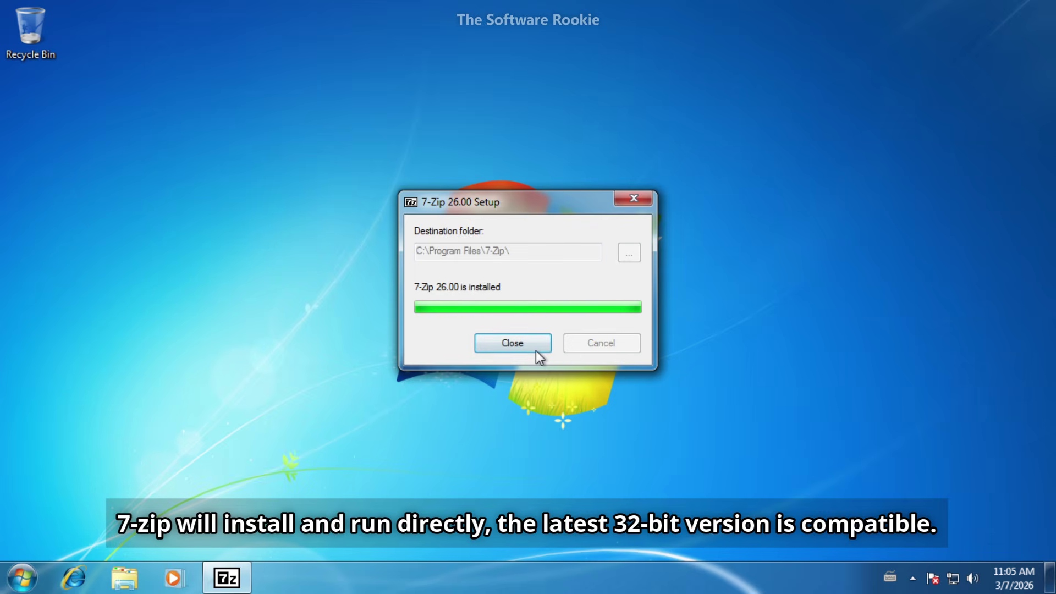
click(536, 351)
click(466, 326)
key(Delete)
click(602, 361)
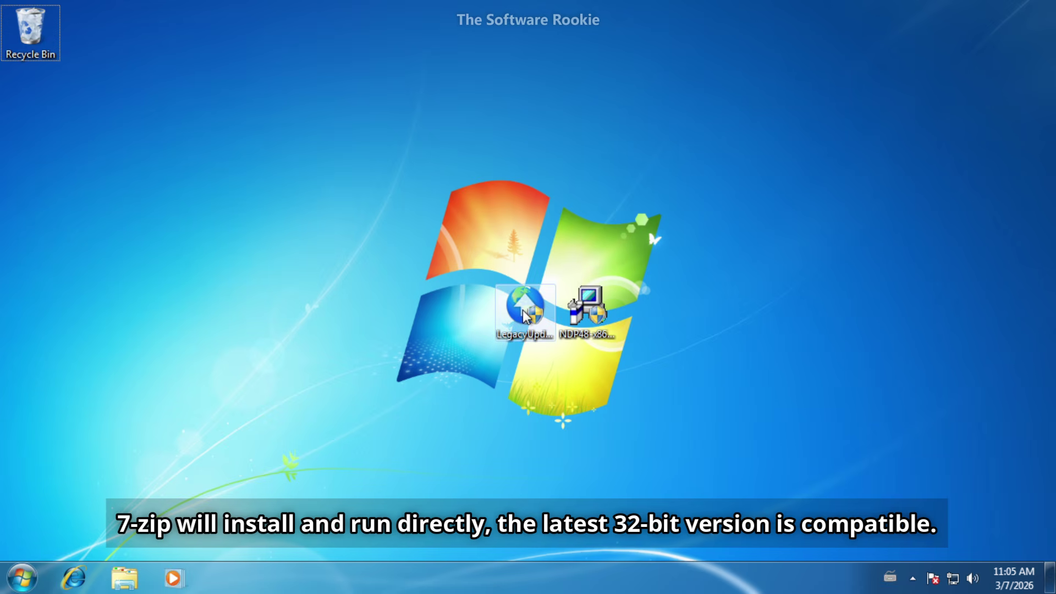
Step: Run the LegacyUpdate-1.12.1 installer, allowing it to make changes to the computer, and start the installation
double_click(523, 312)
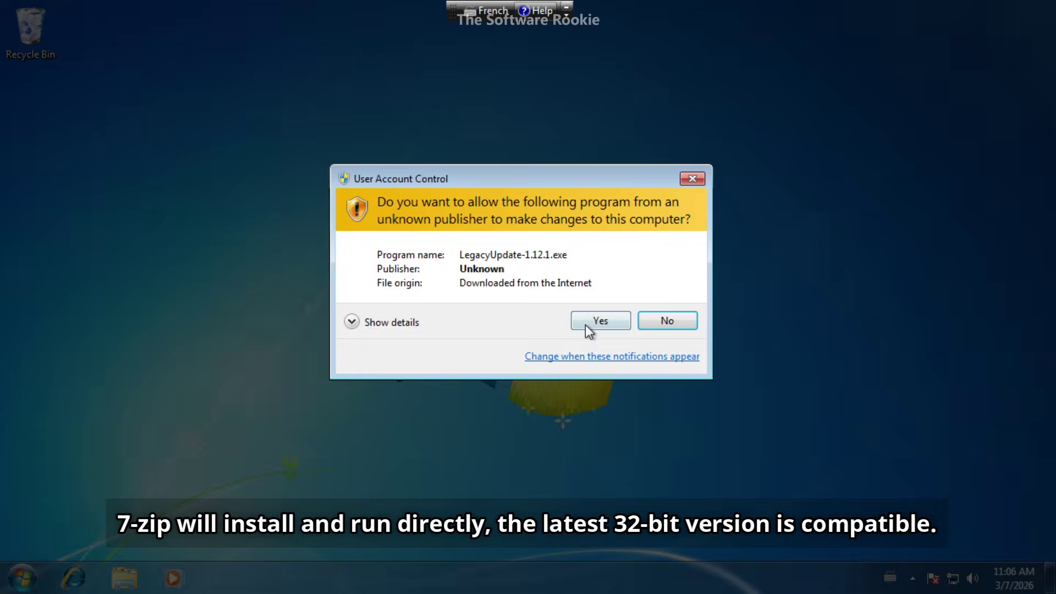
click(587, 324)
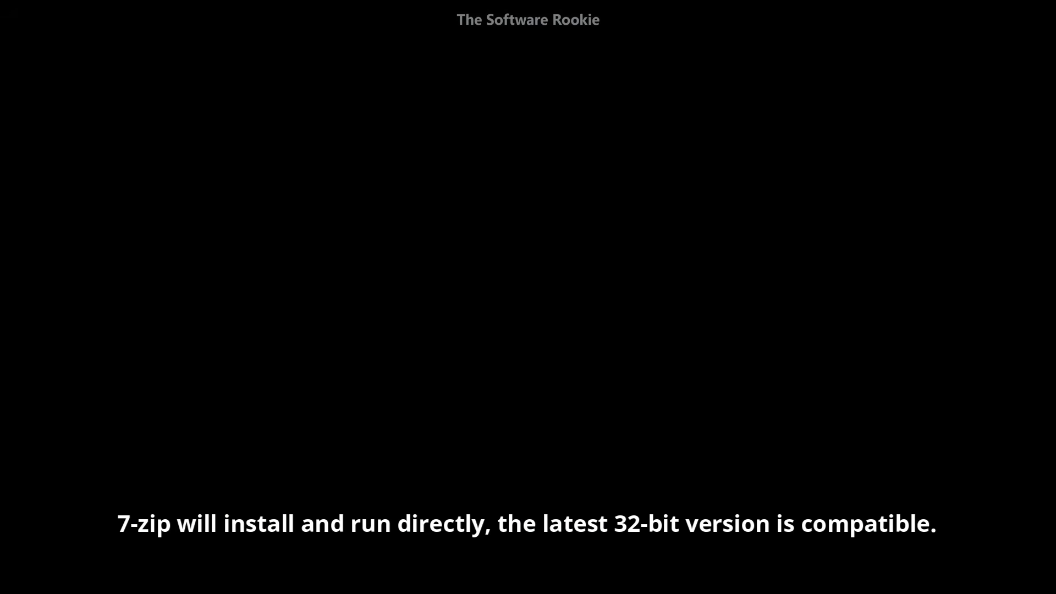
click(634, 427)
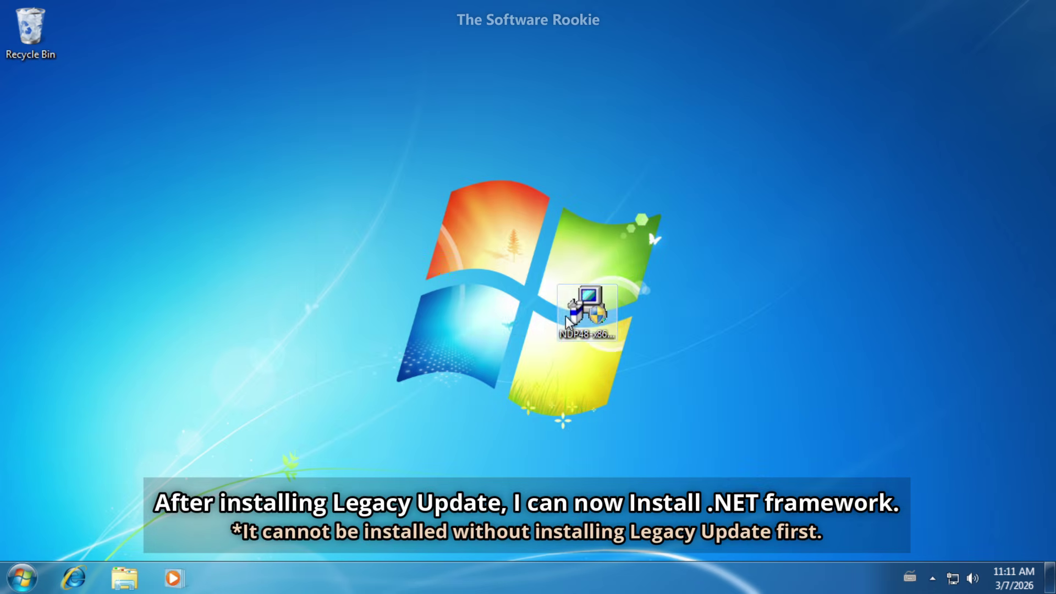
Step: Run the Microsoft .NET Framework 4.8 setup, allowing it to make changes to the computer, and start the installation
drag(580, 302, 527, 308)
double_click(541, 333)
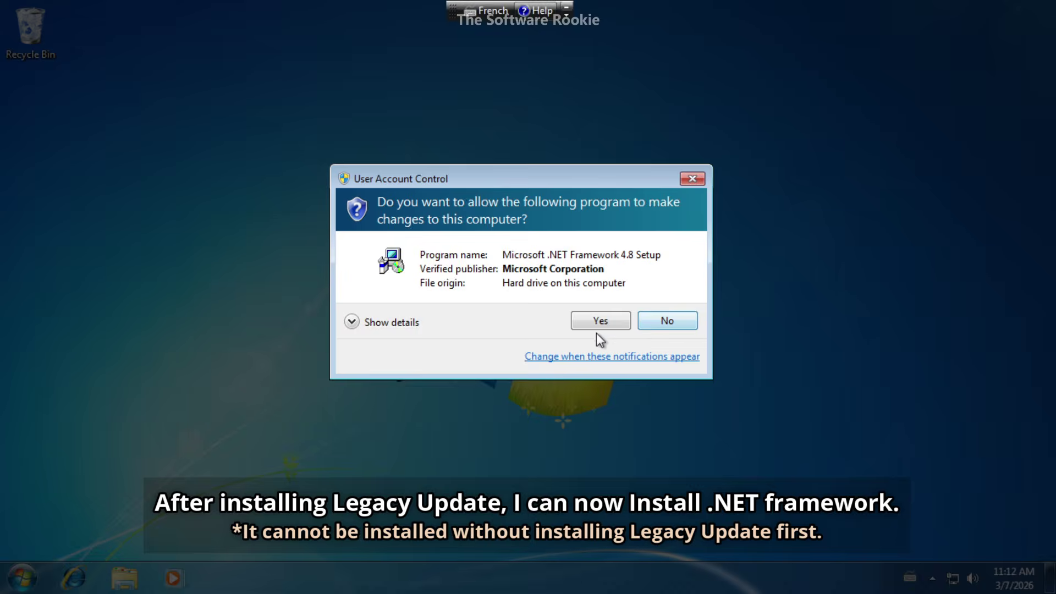
click(600, 319)
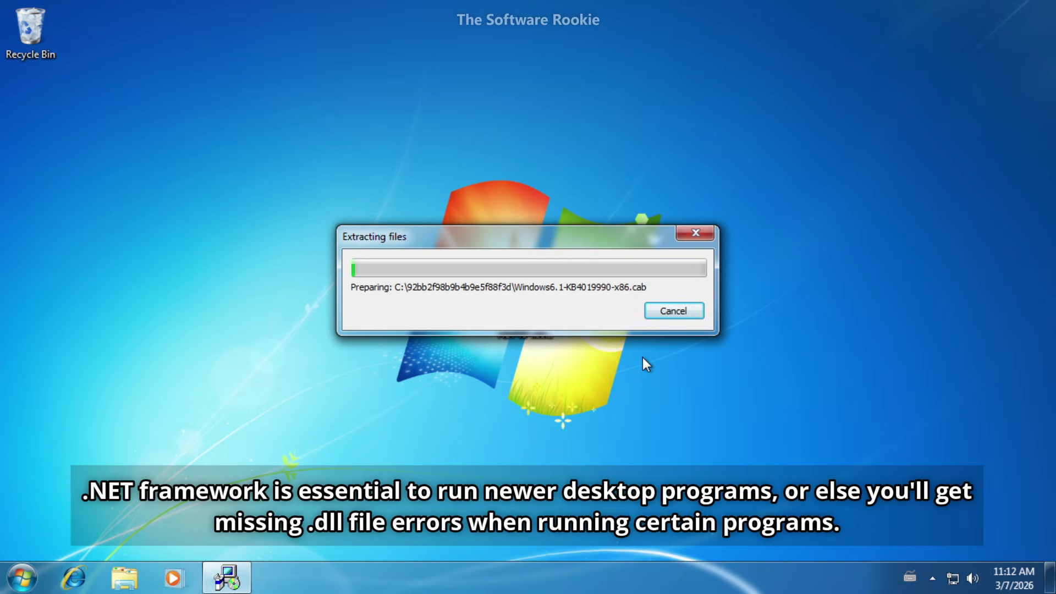
click(645, 471)
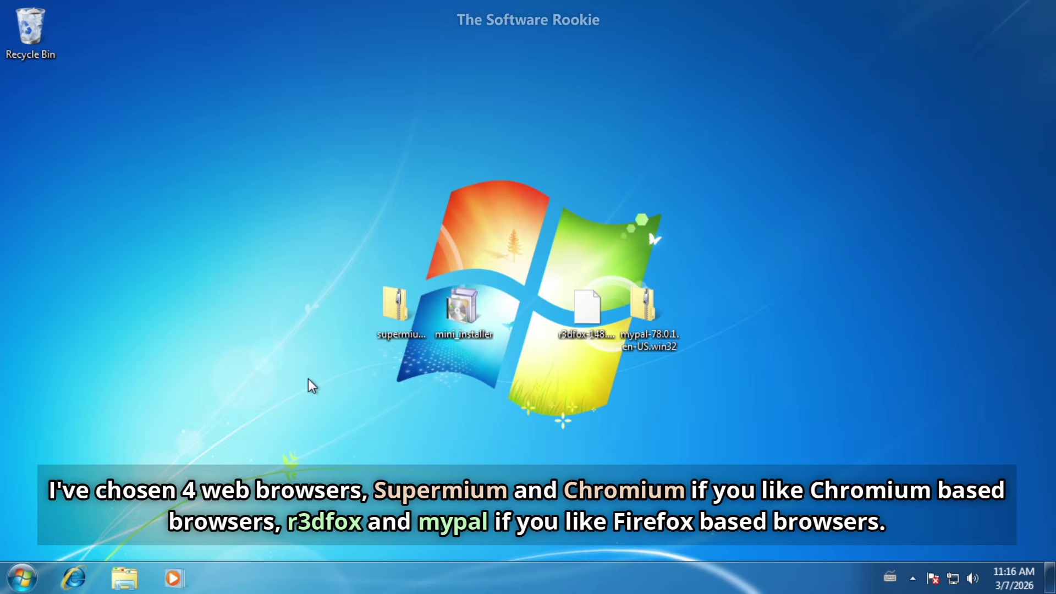
Step: Extract the supermium_138_32_nonsetup archive into its own folder with 7-Zip and delete the archive
right_click(397, 309)
mouse_move(485, 82)
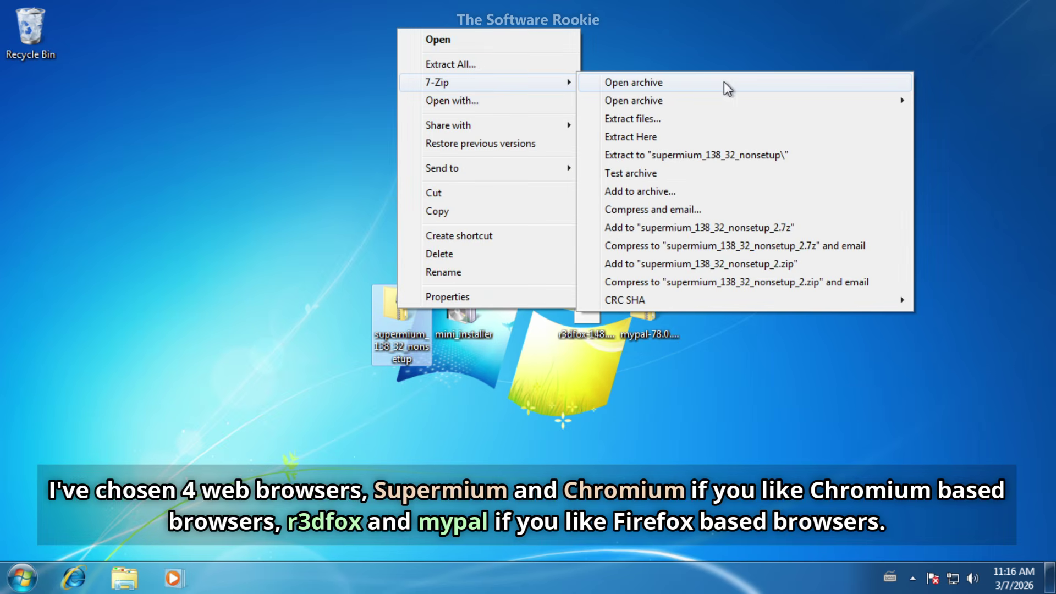
click(712, 155)
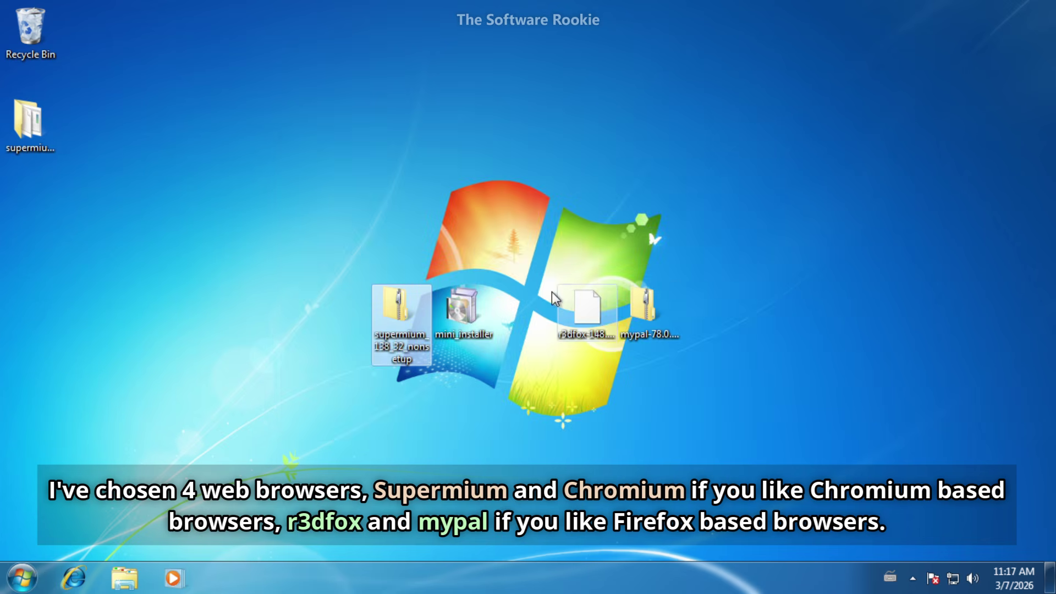
key(Delete)
key(Return)
Step: Launch the portable Supermium browser from the Supermium folder inside supermium_138_32_nonsetup
double_click(28, 122)
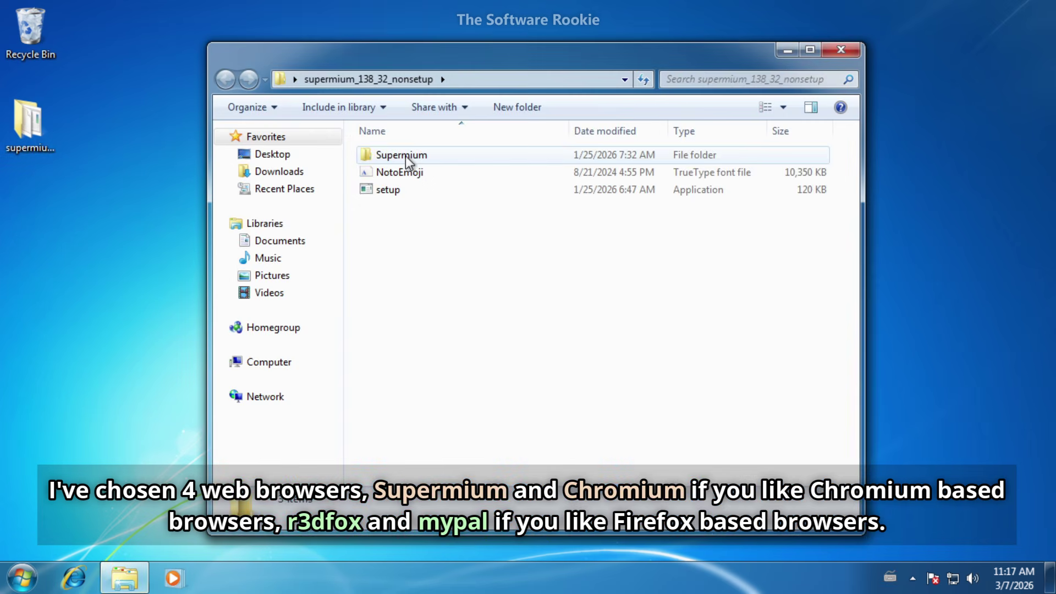
double_click(407, 156)
scroll(464, 311, down, 5)
scroll(464, 312, up, 5)
double_click(437, 259)
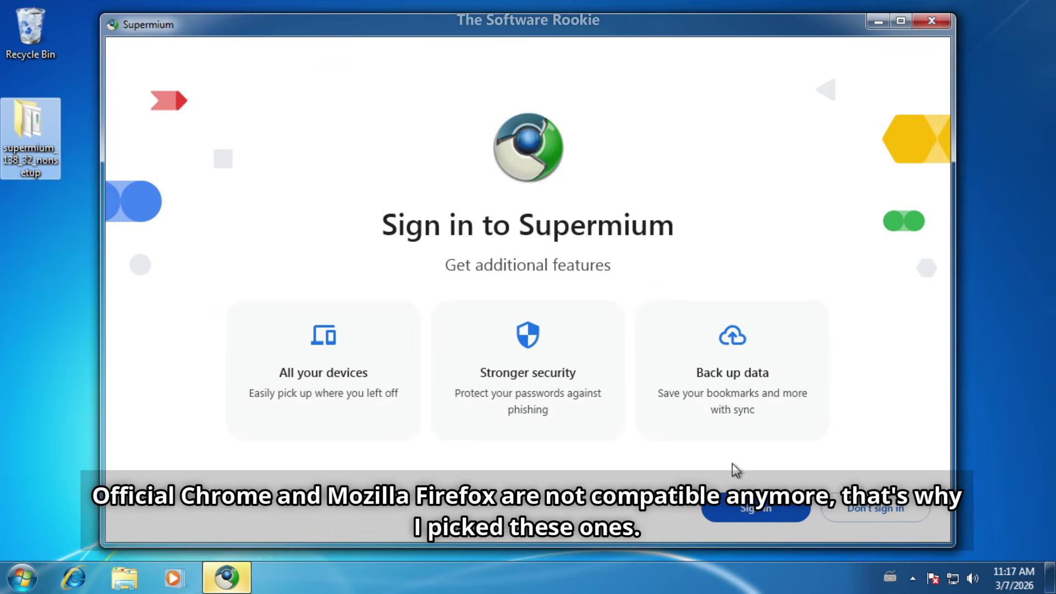
Step: Skip signing in to Supermium and maximize the browser window
click(872, 507)
click(872, 507)
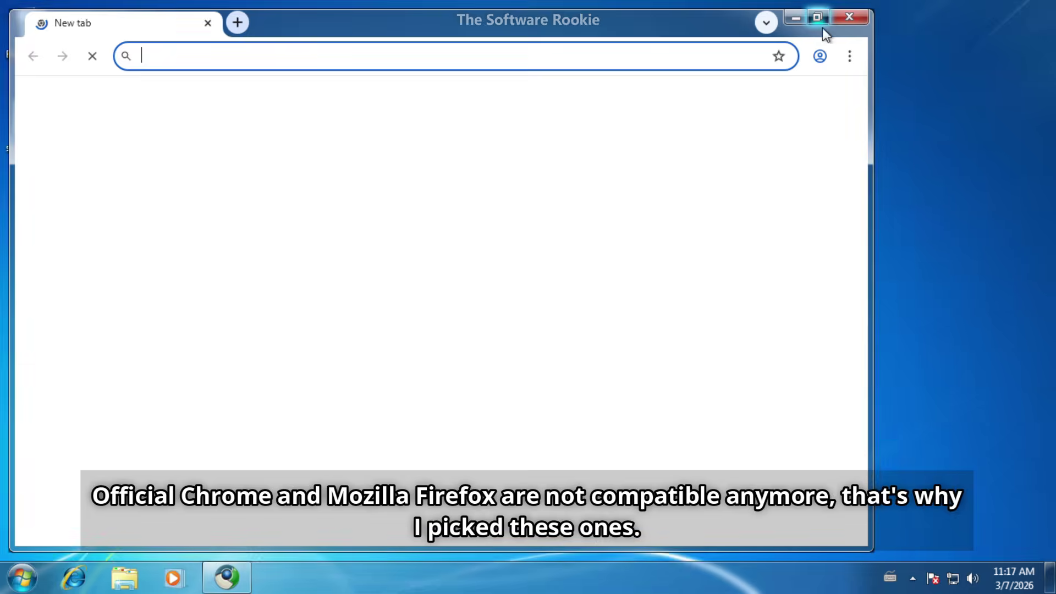
click(820, 21)
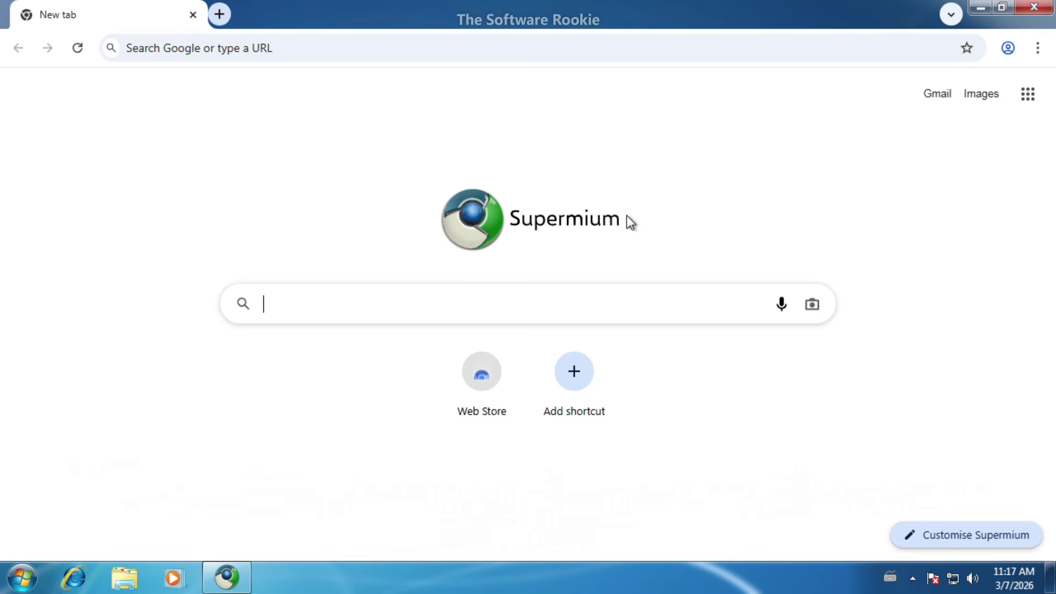
Step: Search for html5test, check Supermium's score on html5test.opensuse.org and close the browser
text(html5test)
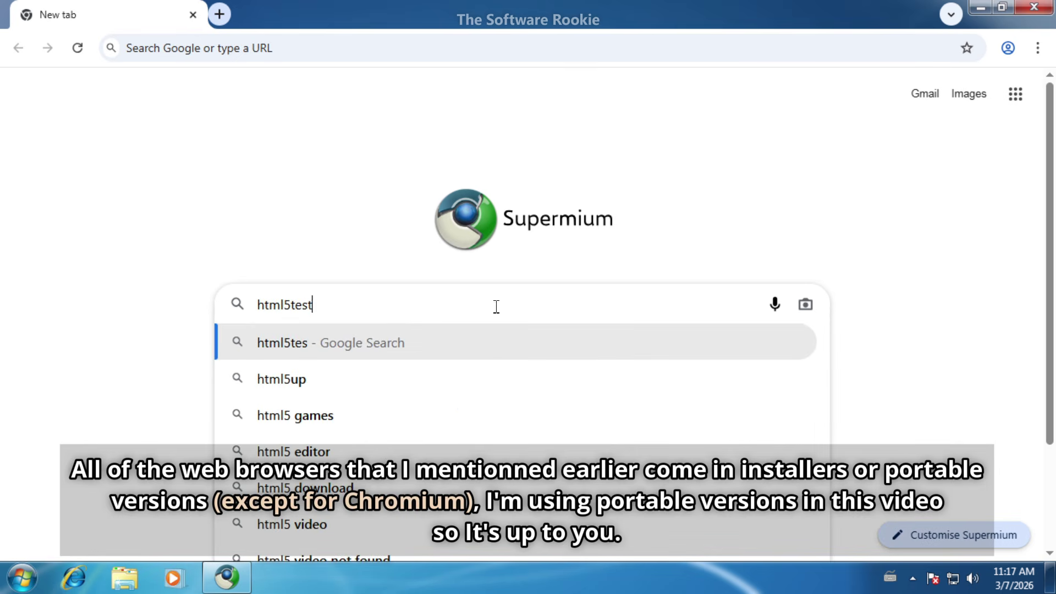
key(Return)
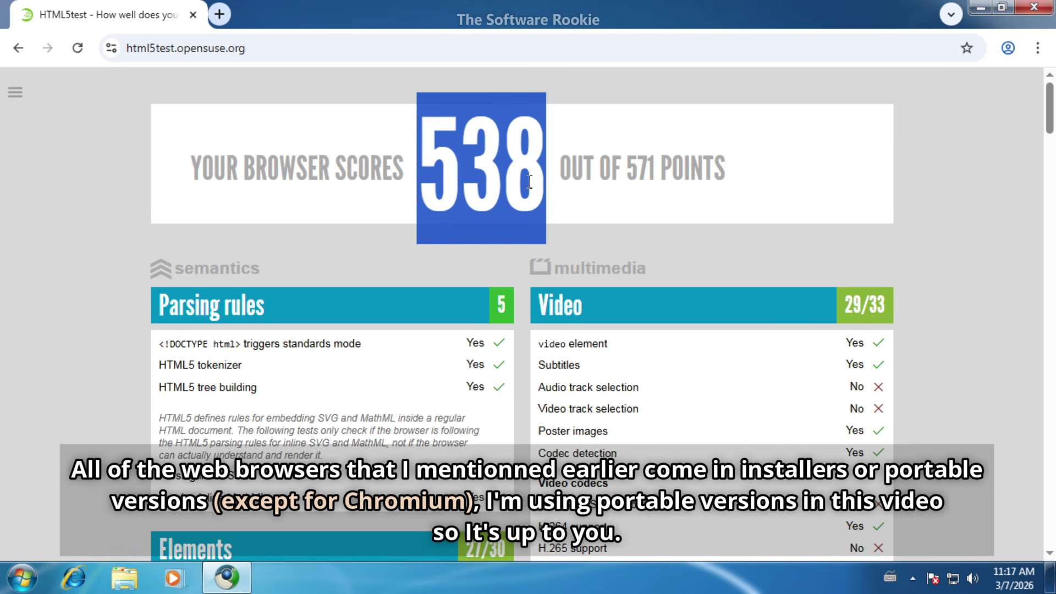
click(1040, 7)
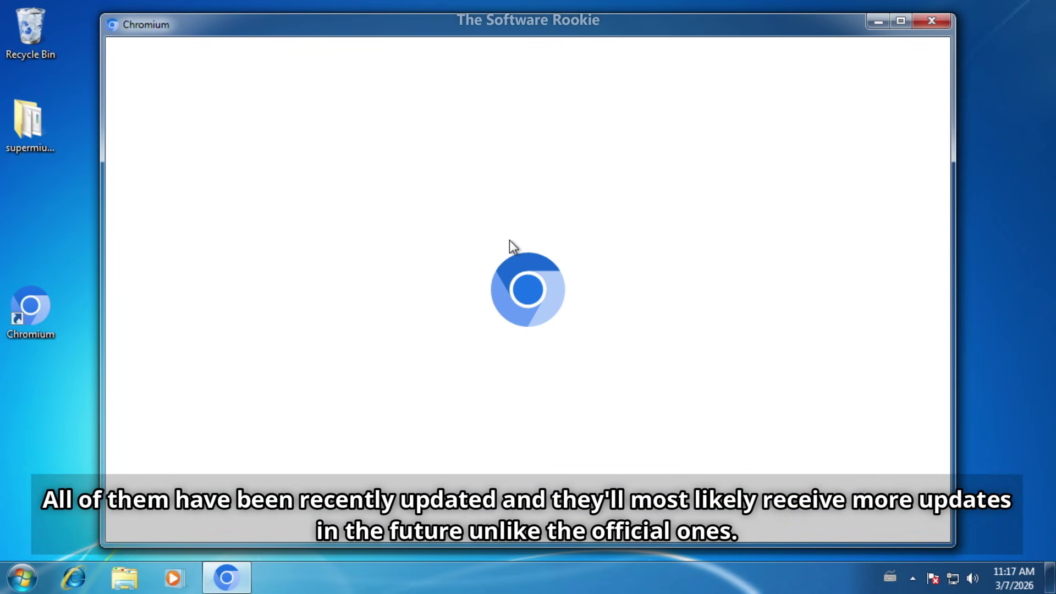
Step: Get past Chromium's first-run screen to a maximized browser window and dismiss the Windows 10 update notice
click(901, 22)
click(990, 529)
click(974, 527)
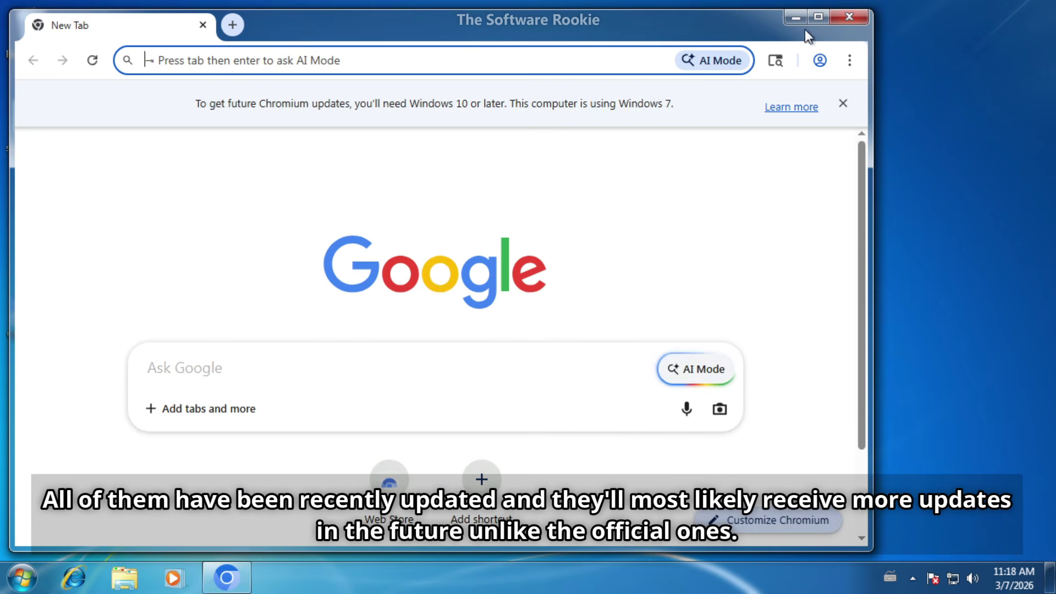
click(819, 21)
click(1031, 80)
Step: Search Google for html5 test in Chromium and open the html5test.opensuse.org result
click(455, 313)
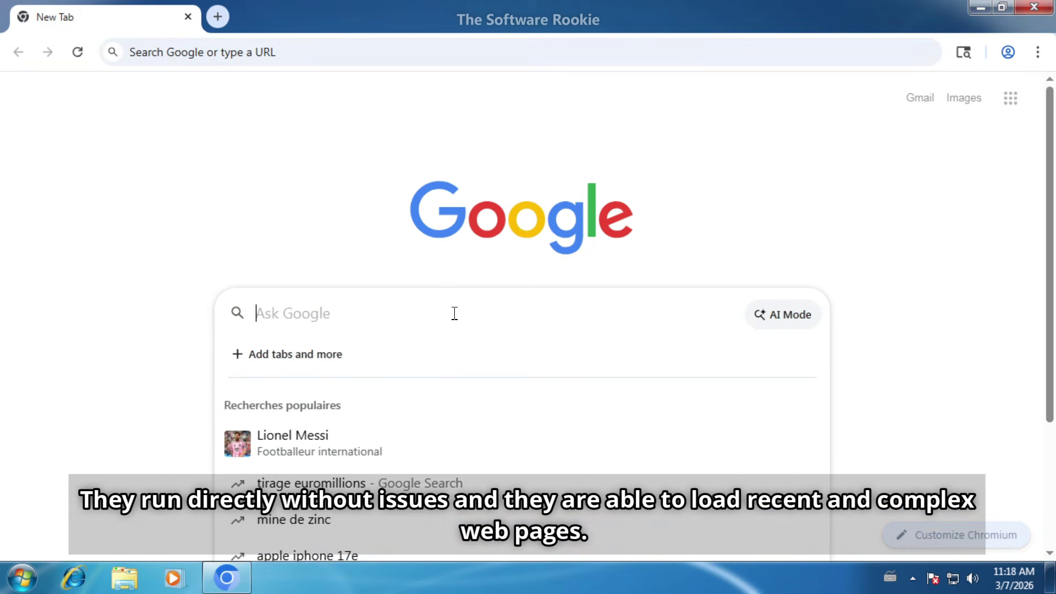
text(html5 test)
key(Return)
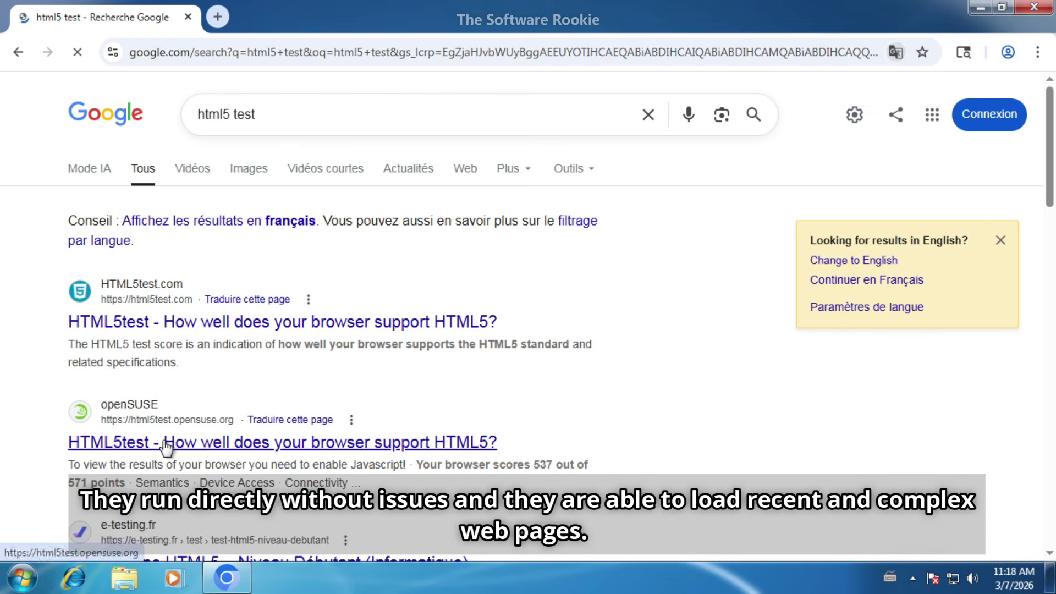
click(172, 441)
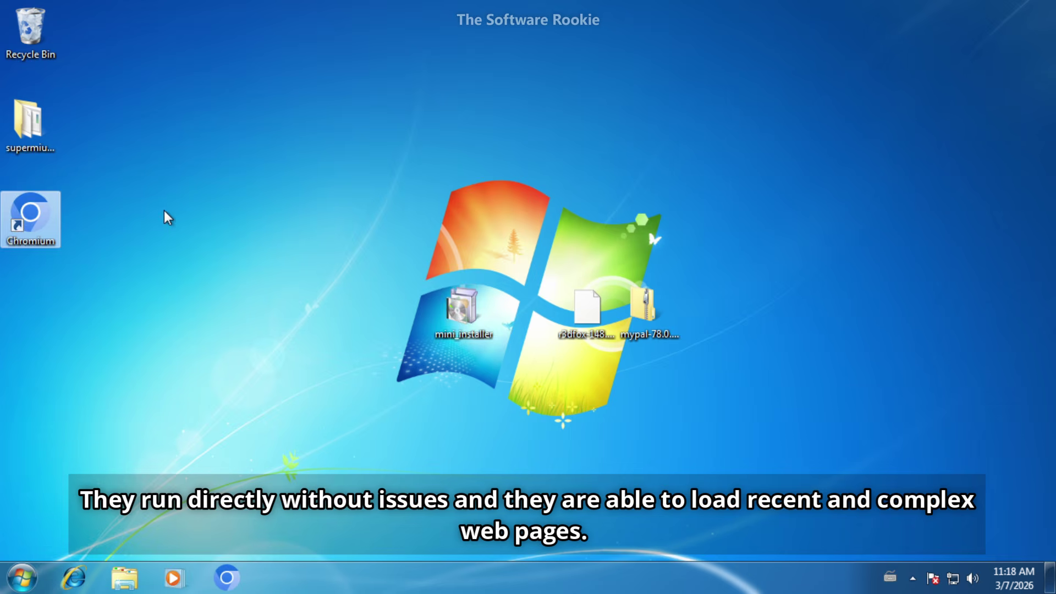
Step: Delete mini_installer and replace the r3dfox-148.0.en-US.win32.portable archive with its extracted folder
key(Delete)
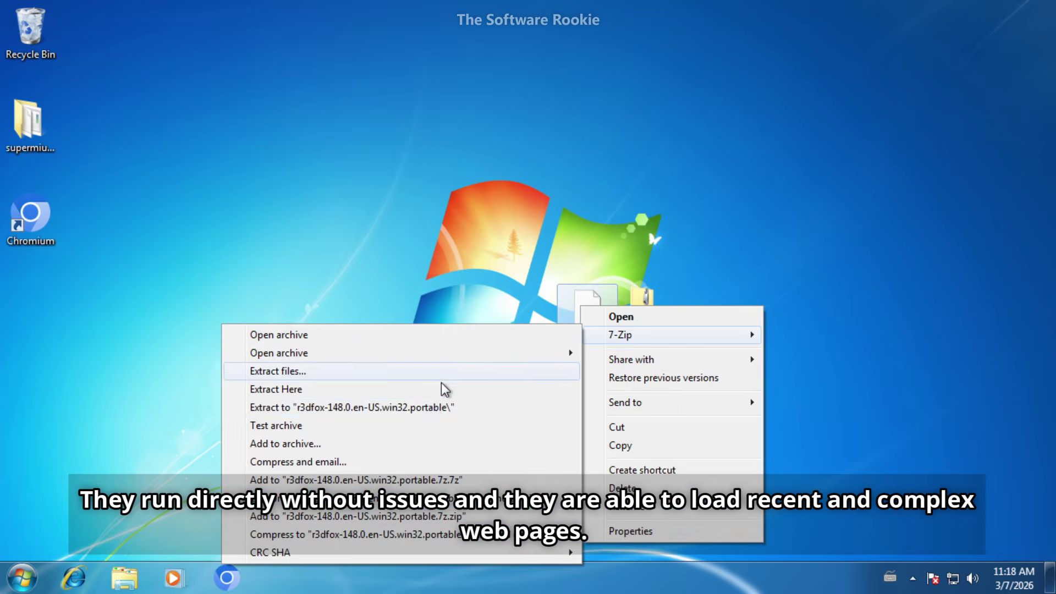
click(443, 384)
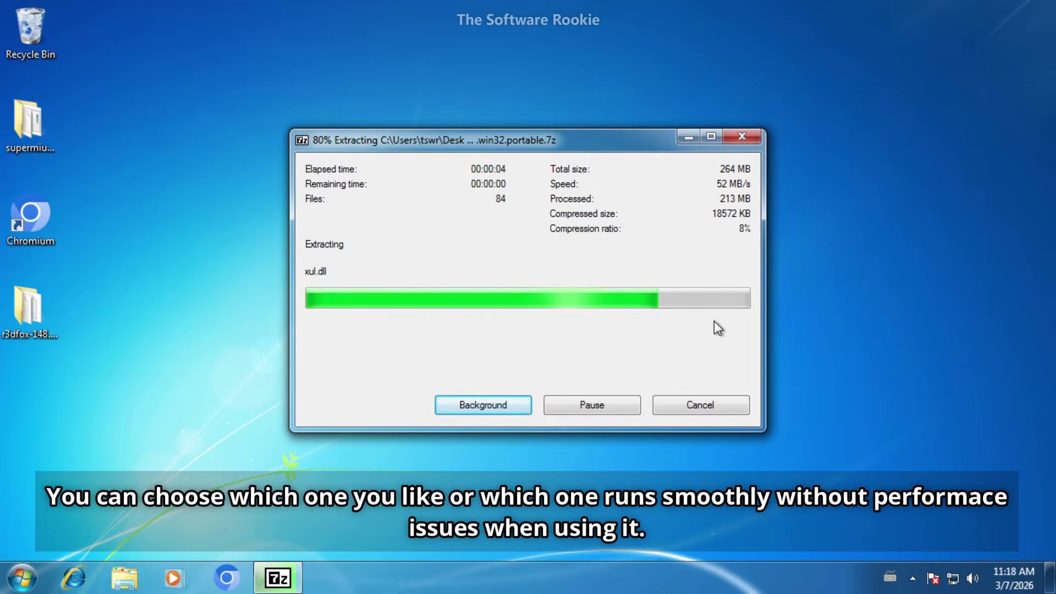
key(Delete)
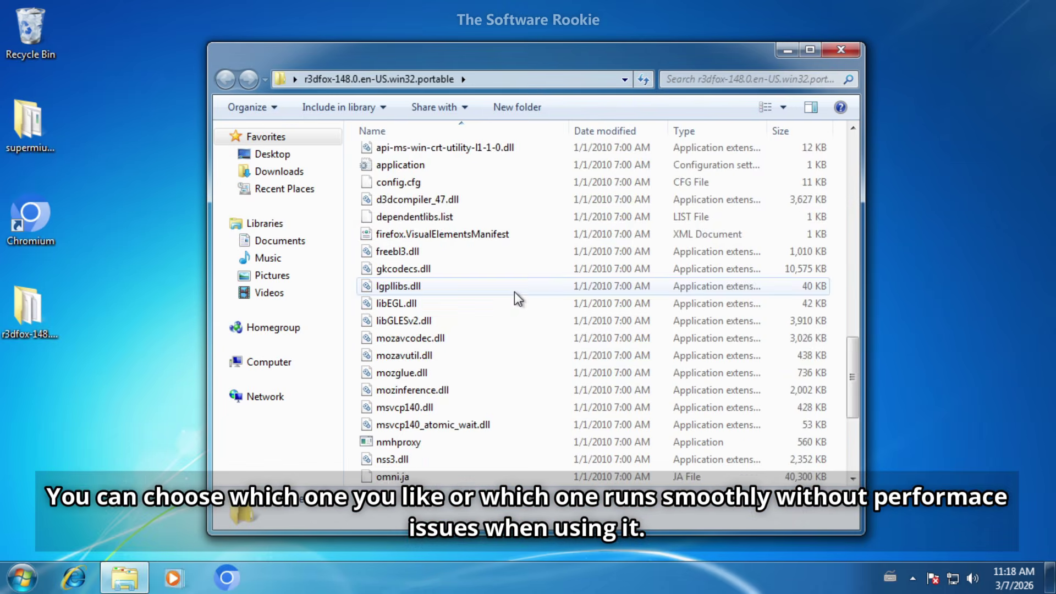
Step: Launch r3dfox from its extracted folder and go to google after closing the startup Settings tab
scroll(514, 292, down, 5)
click(411, 391)
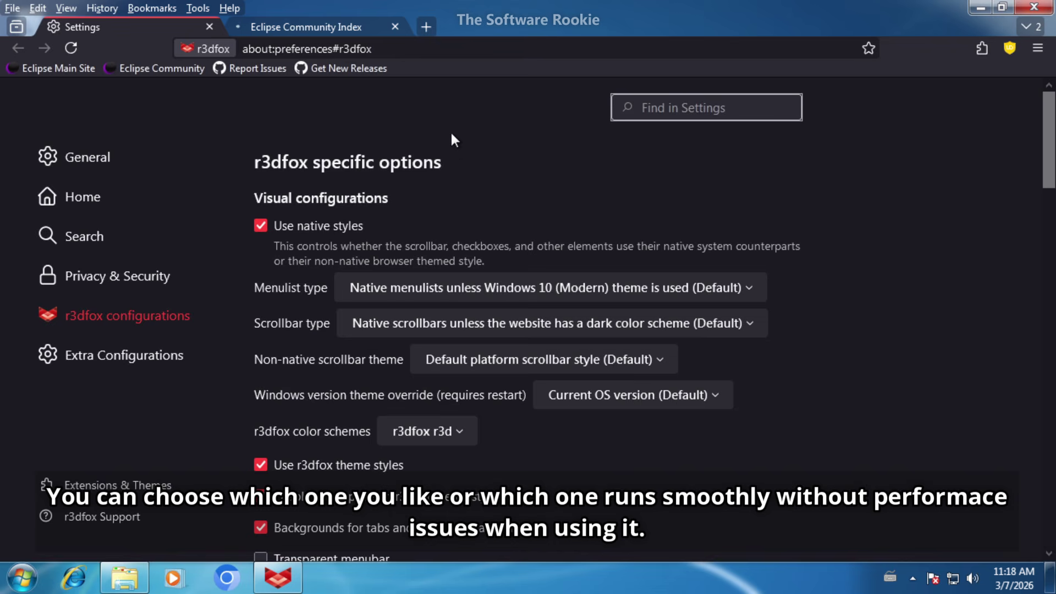
click(306, 26)
click(210, 27)
text(google)
key(Return)
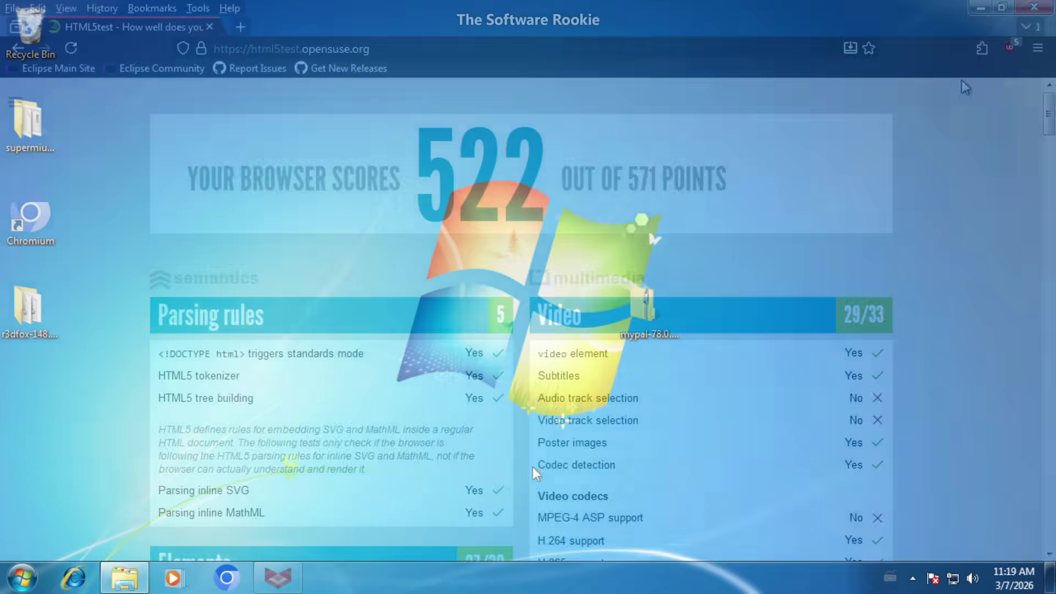
Step: Extract the mypal-78.0.1.en-US.win32 archive into its own folder with 7-Zip and move the archive to the Recycle Bin
right_click(658, 316)
mouse_move(690, 88)
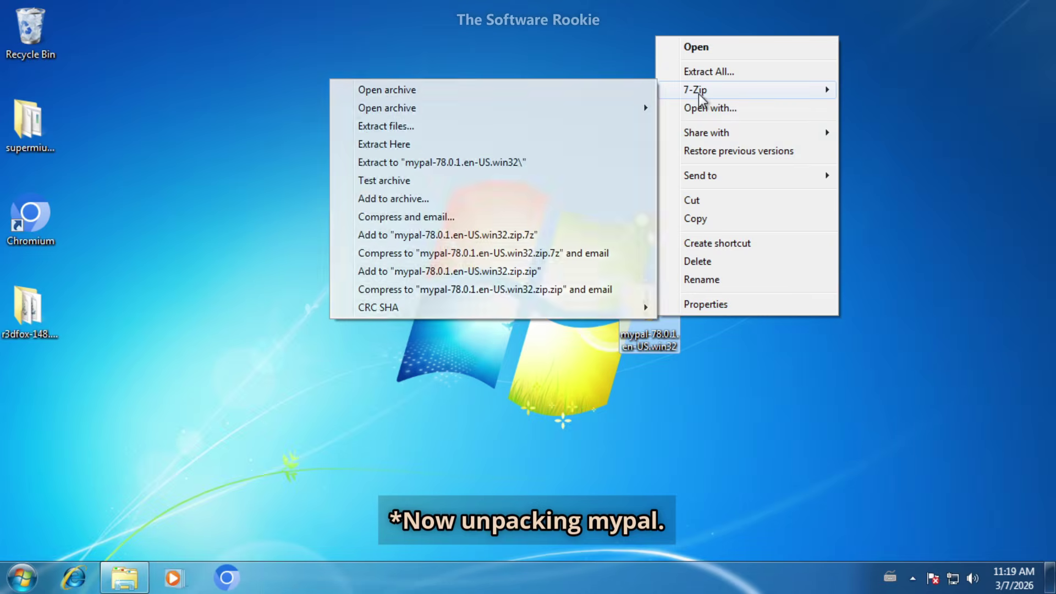
click(567, 164)
key(Delete)
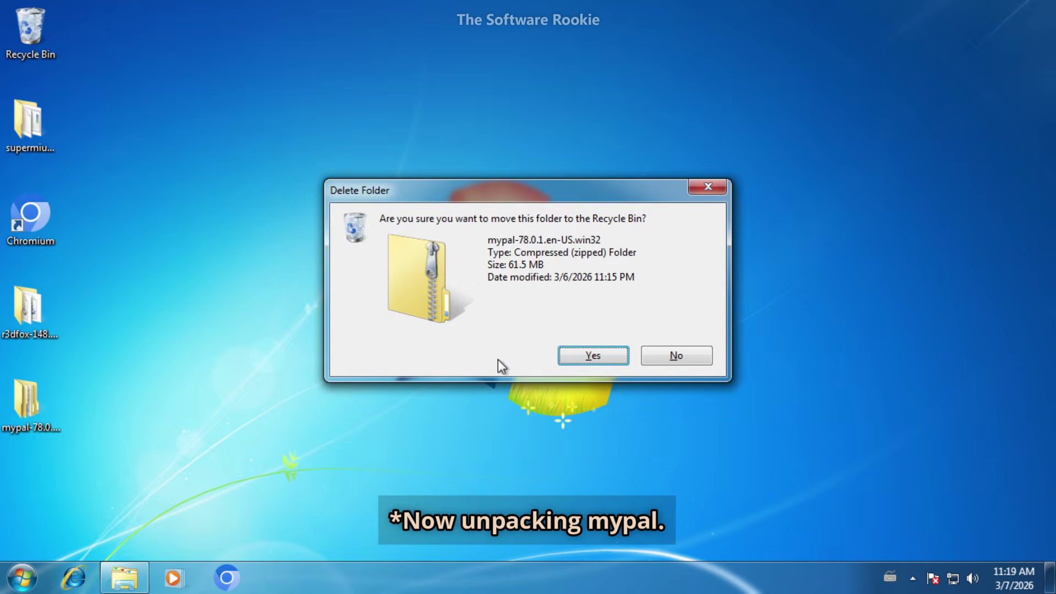
key(Return)
Step: Launch mypal from the mypal folder inside mypal-78.0.1.en-US.win32 and check its score on html5test.opensuse.org
double_click(22, 401)
double_click(408, 175)
scroll(471, 266, down, 8)
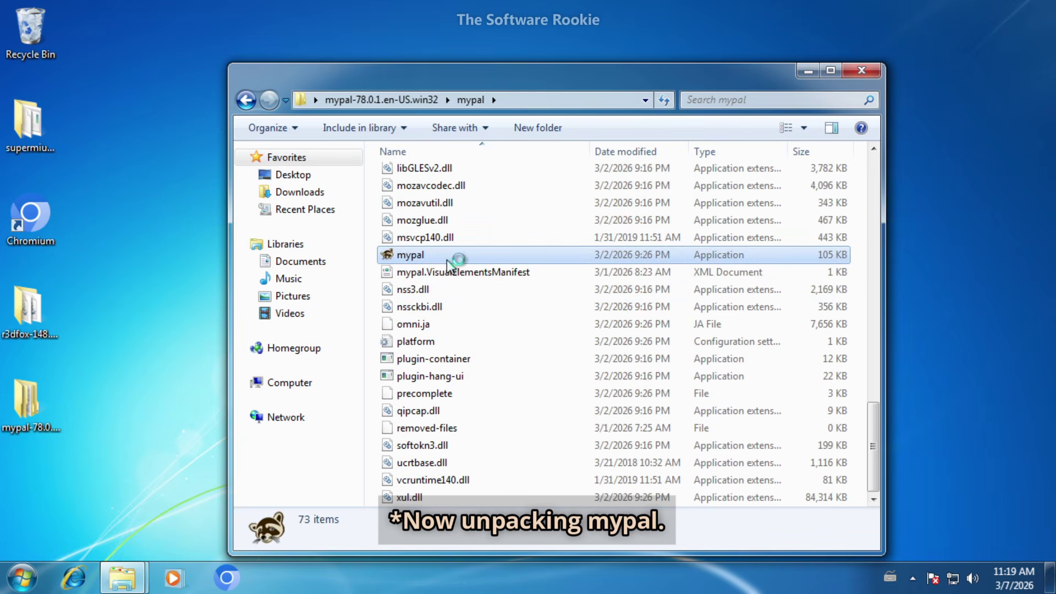
double_click(455, 264)
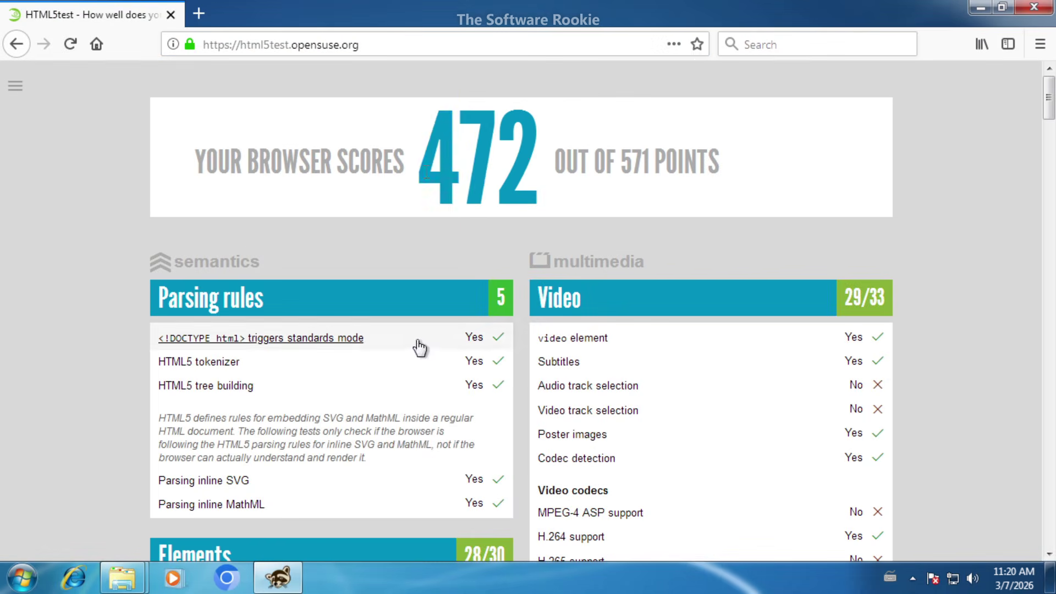
drag(531, 165, 539, 222)
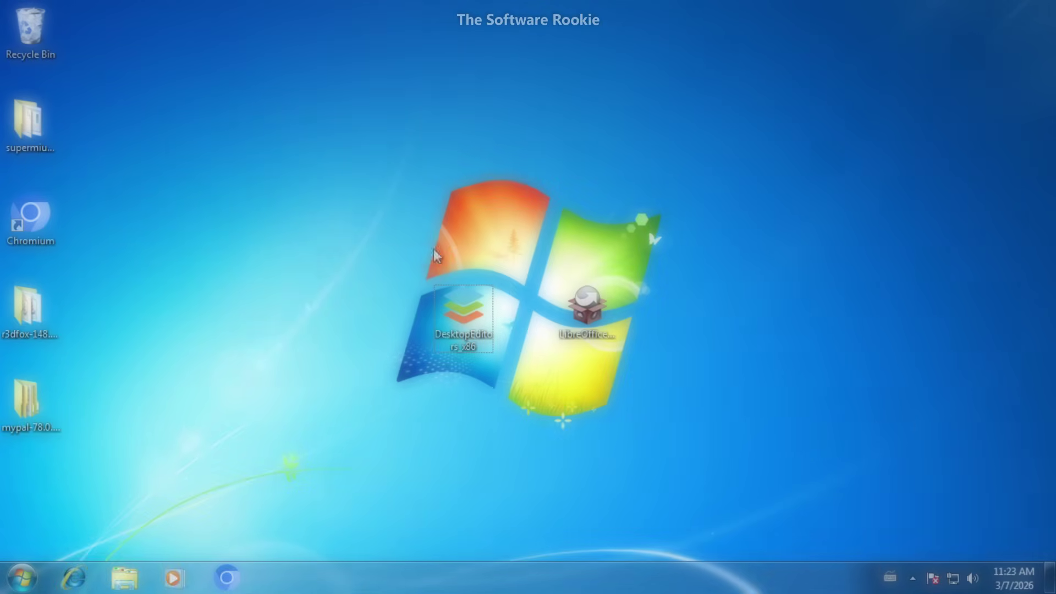
Step: Install LibreOffice Portable Previous in English from the desktop installer and finish its setup
drag(353, 223, 665, 401)
click(585, 360)
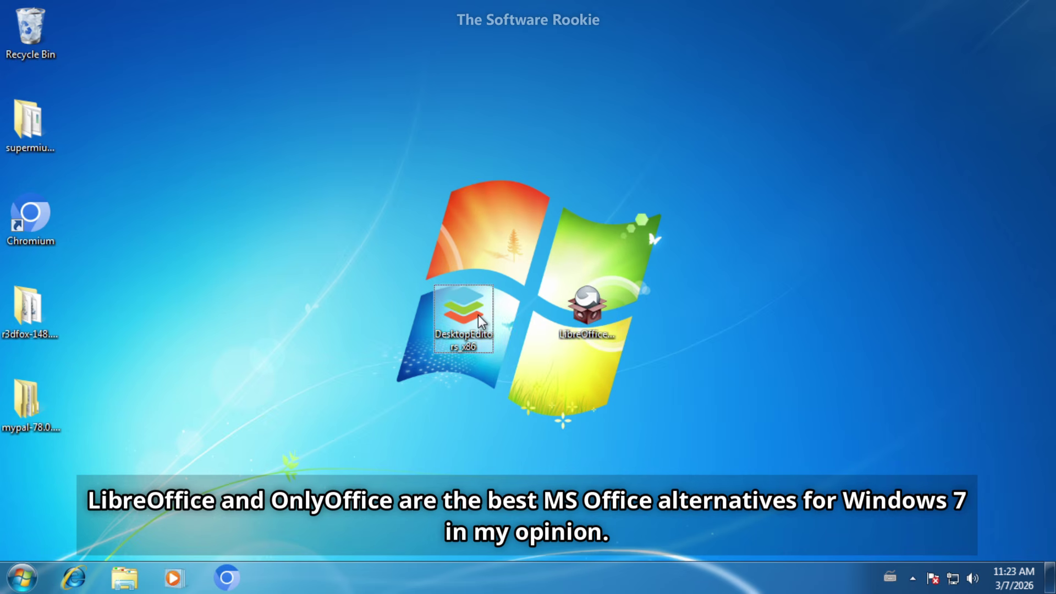
double_click(586, 308)
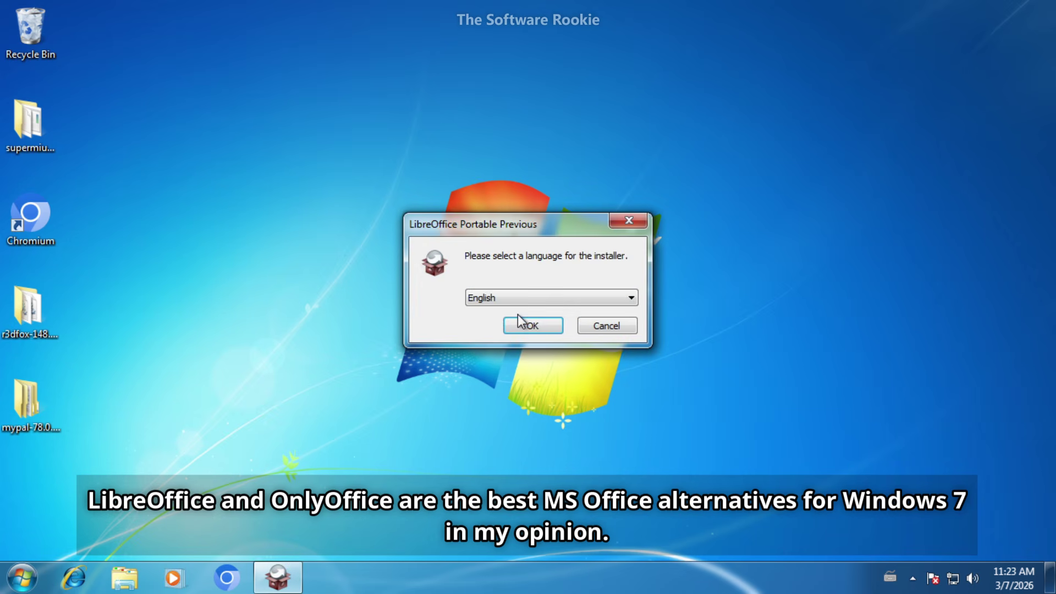
click(520, 322)
click(620, 420)
click(621, 420)
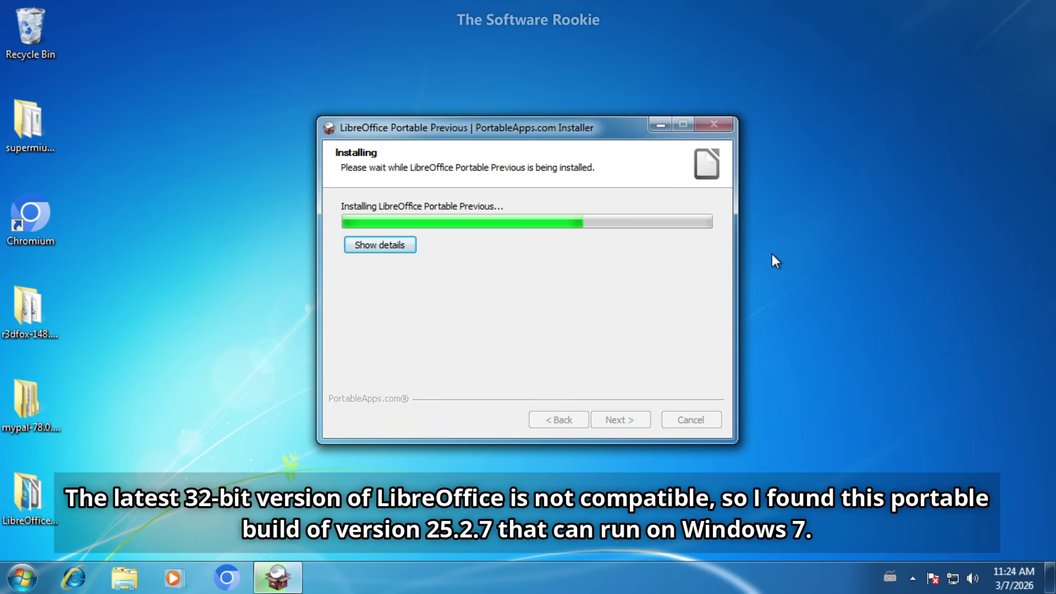
click(658, 418)
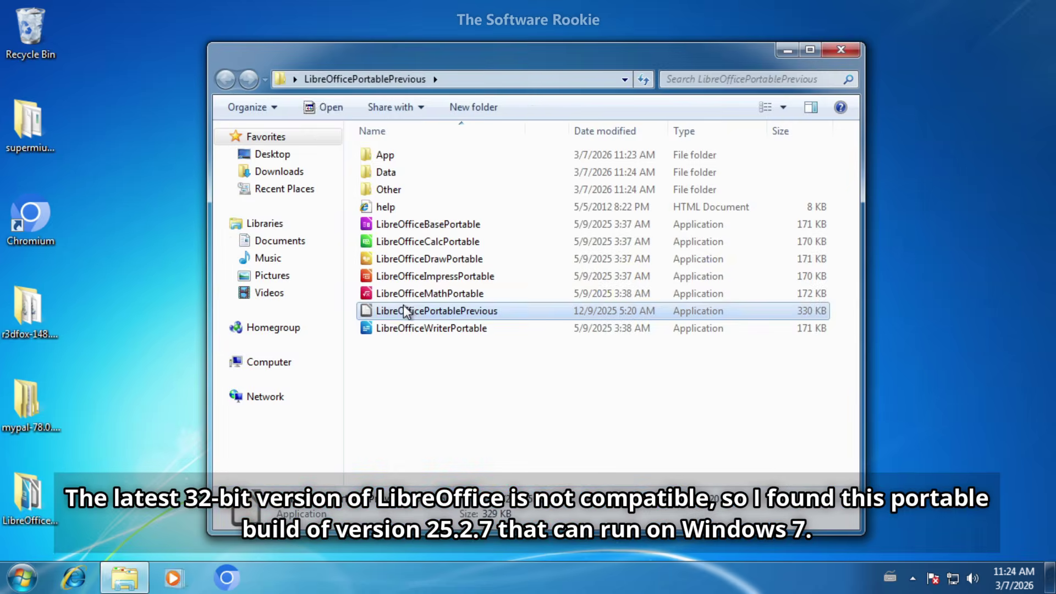
Step: Launch LibreOfficePortablePrevious, create a Writer document and enter "Test test test" after dismissing the release notes notice
double_click(408, 310)
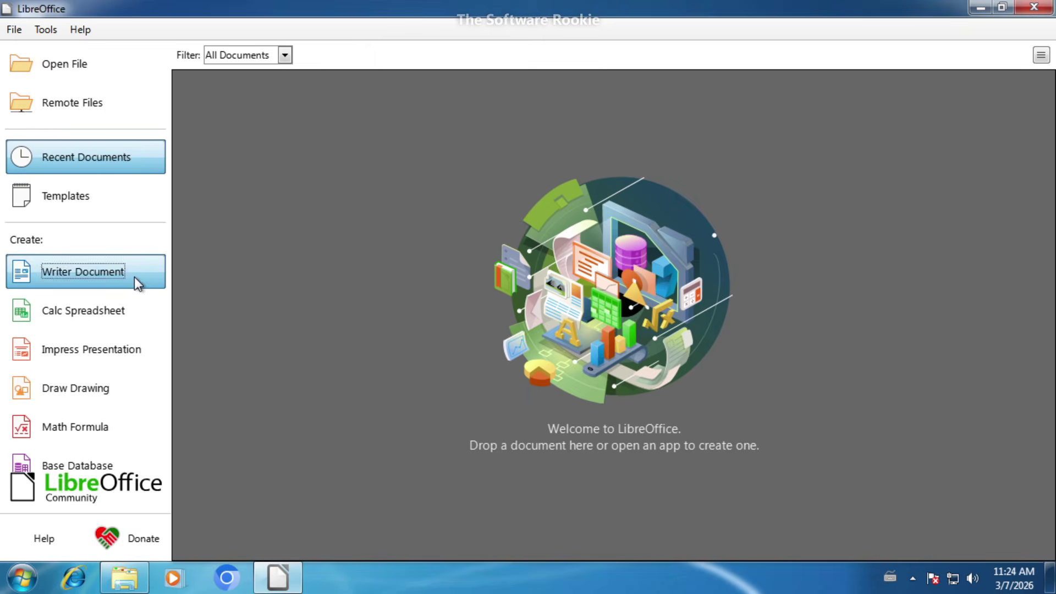
click(134, 281)
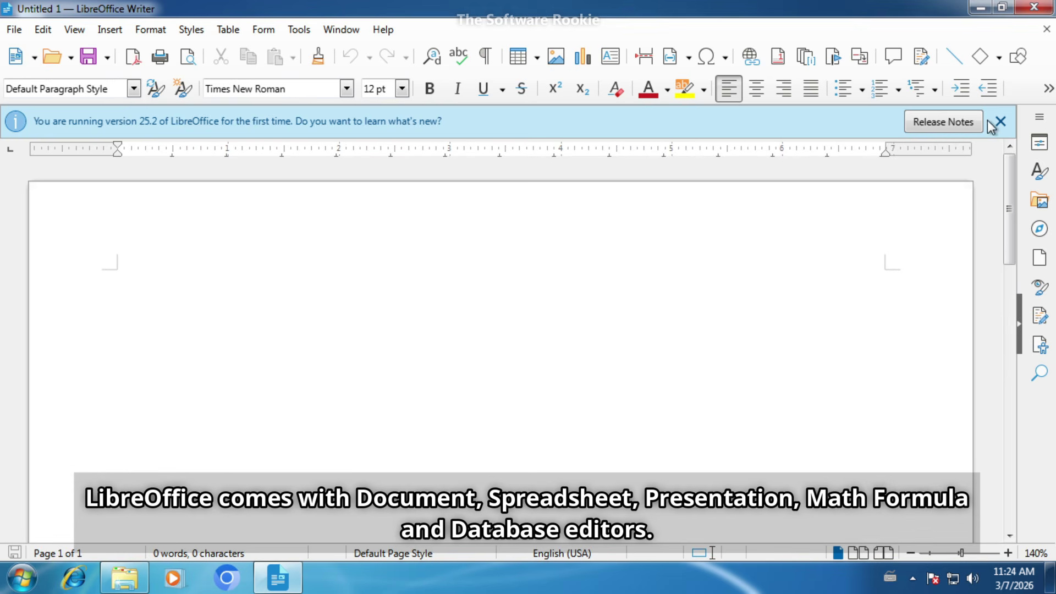
click(999, 122)
text(Test test test)
ctrl+scroll(199, 255, up, 3)
Step: Format all the text as 28 pt bold dark blue with yellow highlighting and close Writer
key(ctrl+a)
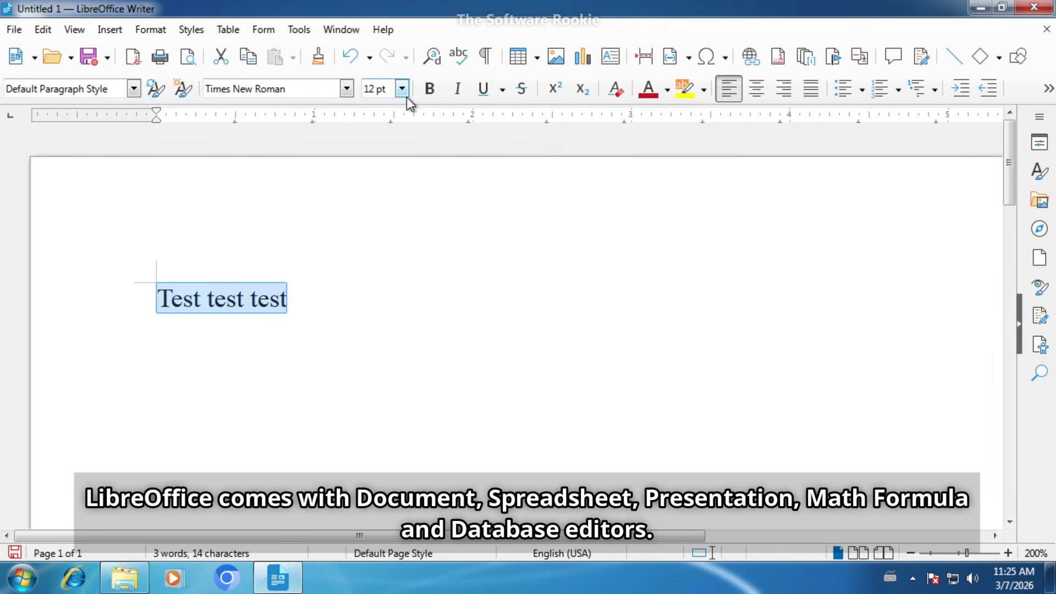
click(402, 88)
click(385, 341)
click(430, 89)
click(668, 89)
click(664, 186)
click(686, 88)
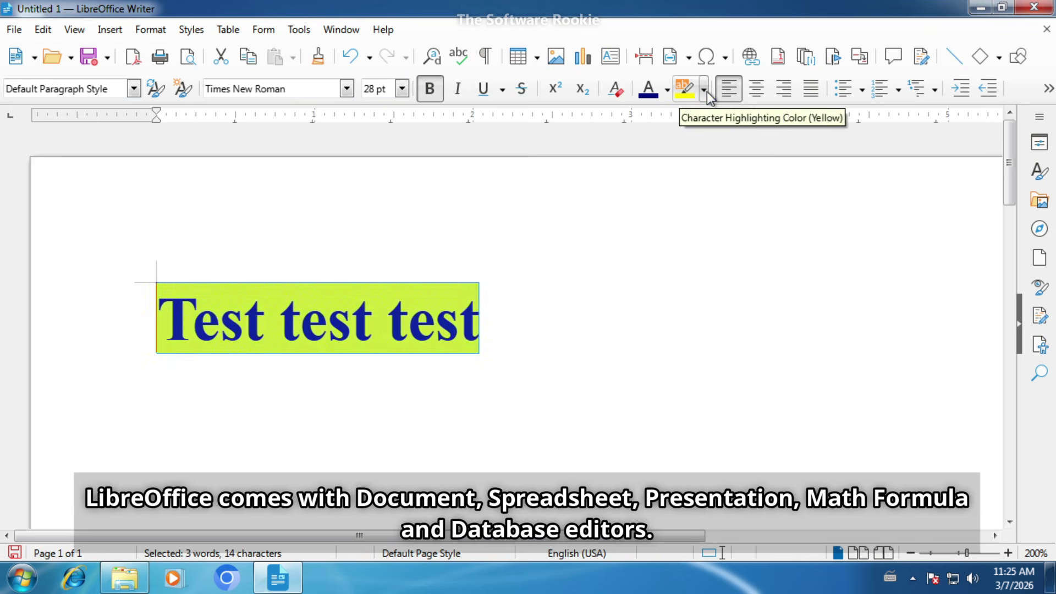
click(568, 318)
key(alt+F4)
click(571, 314)
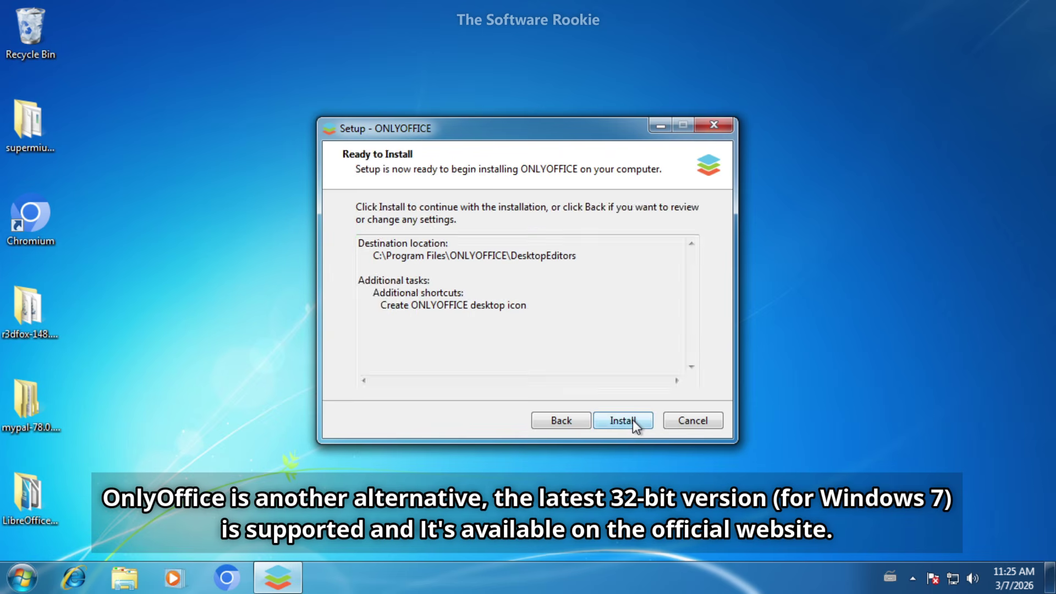
Step: Install ONLYOFFICE with its desktop icon, and run the VC_redist.x86 installer for Visual C++ 2015-2022 with permission to make changes
click(632, 421)
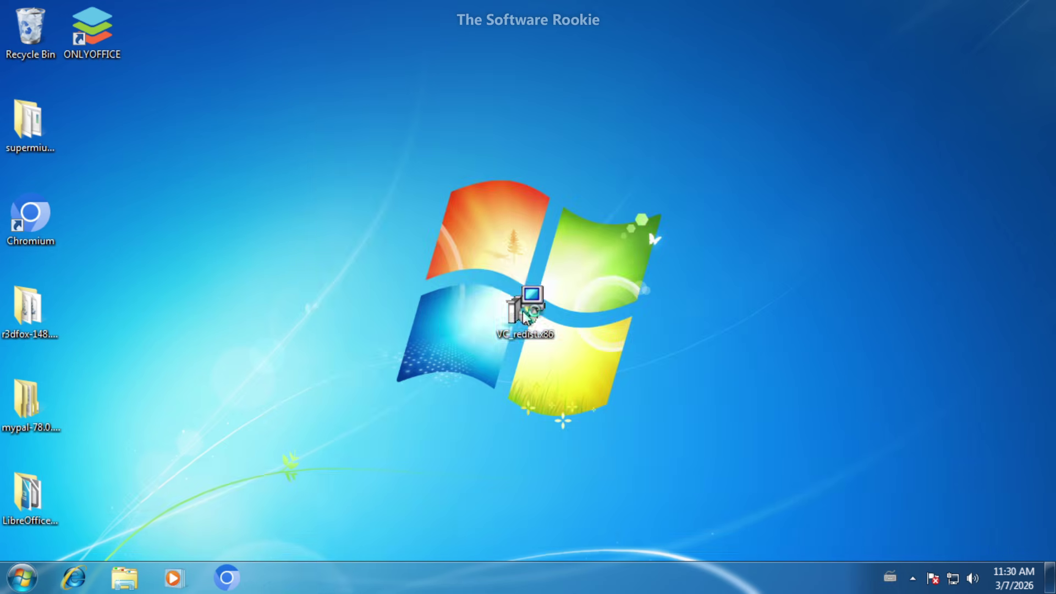
double_click(525, 311)
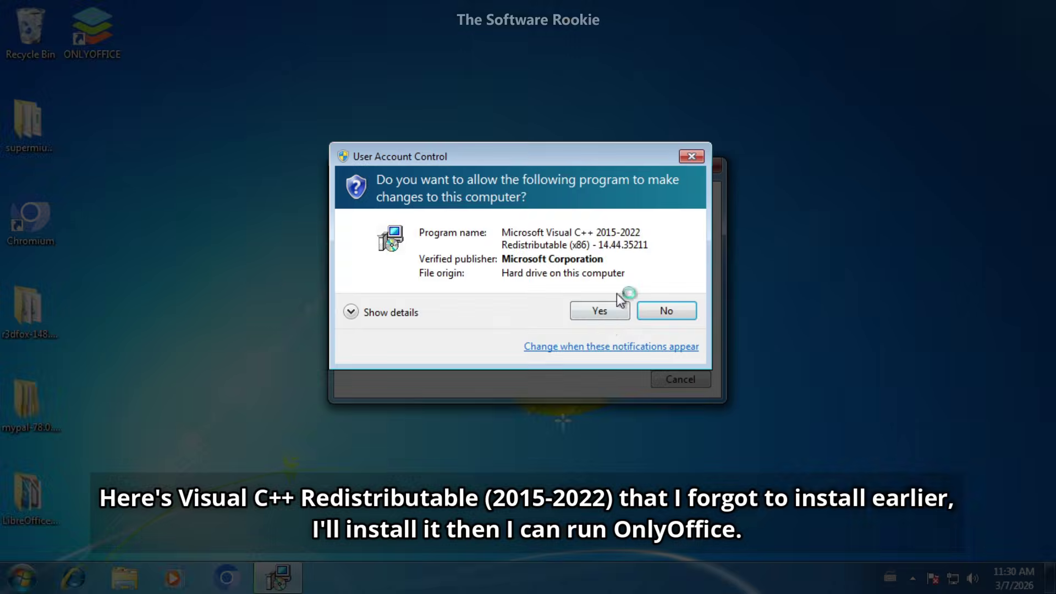
click(625, 302)
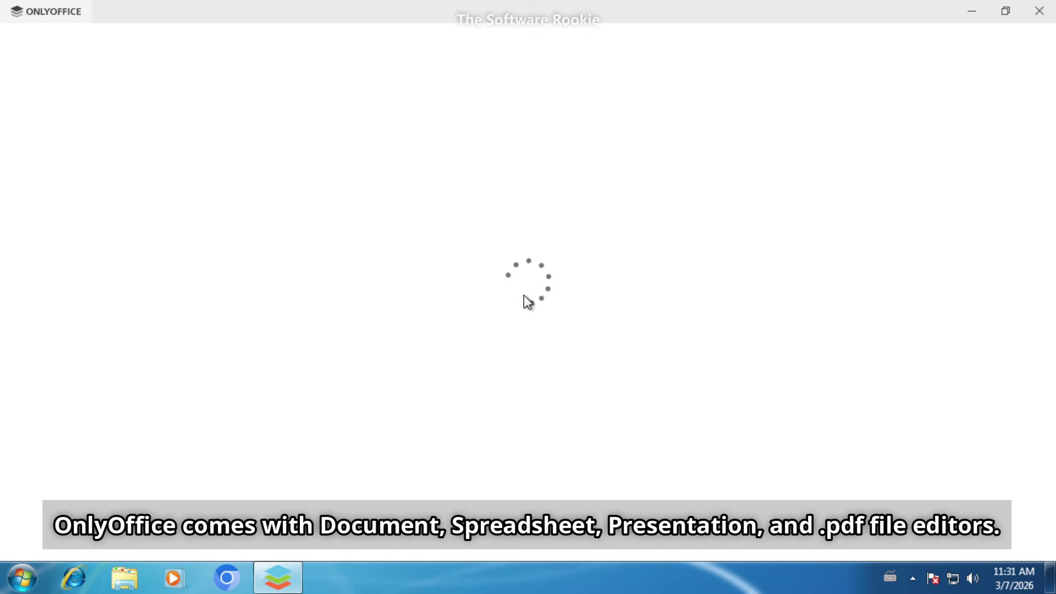
Step: Create an ONLYOFFICE text document with "Test test test" at 28 pt and open the text's highlight colour options
click(403, 125)
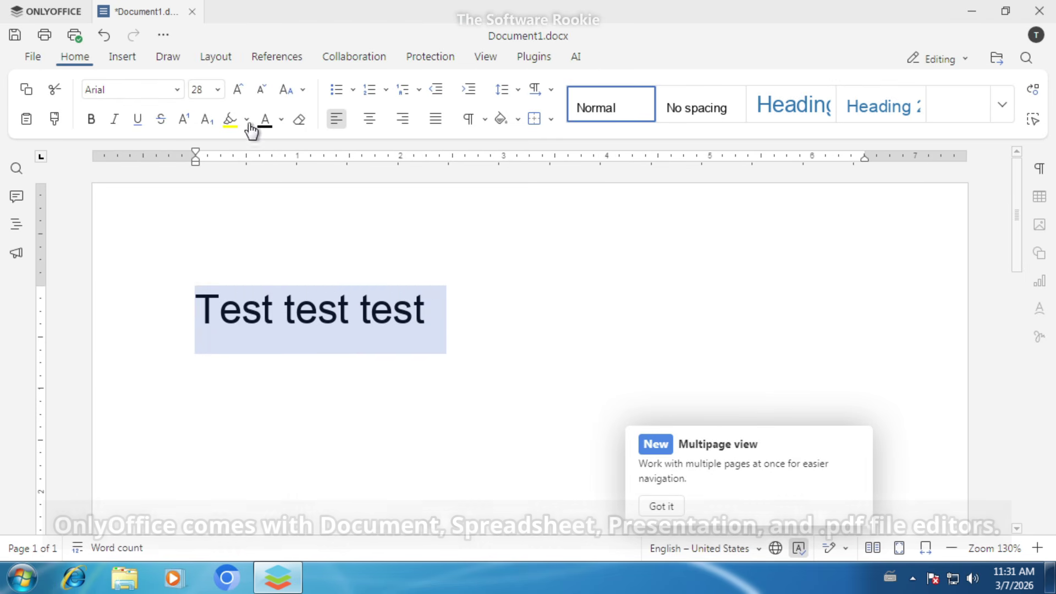
click(247, 124)
click(428, 307)
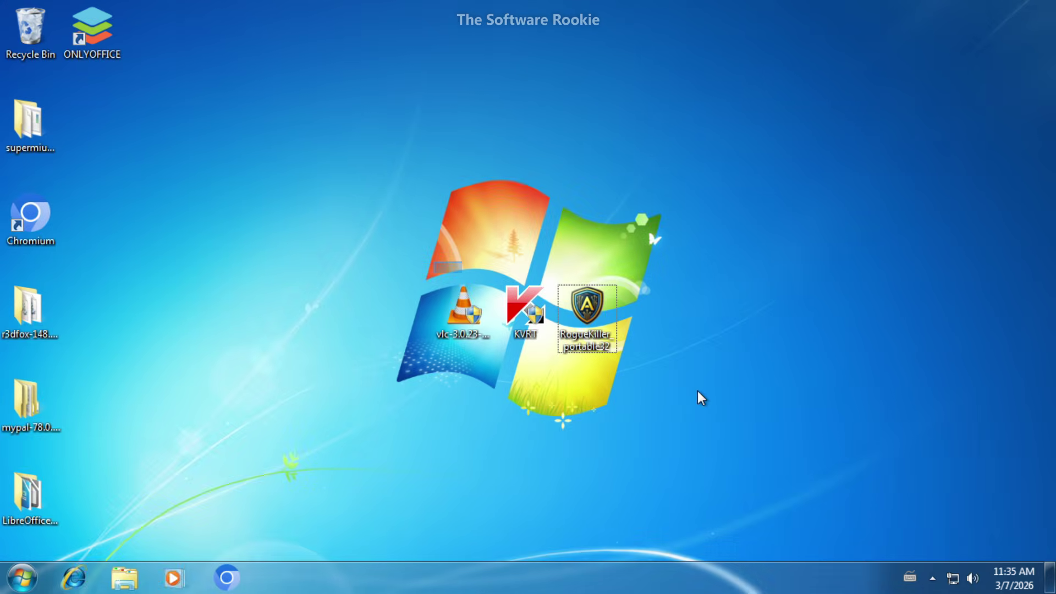
Step: Install VLC media player in English with the Custom component selection and run it when setup completes
drag(697, 390, 771, 270)
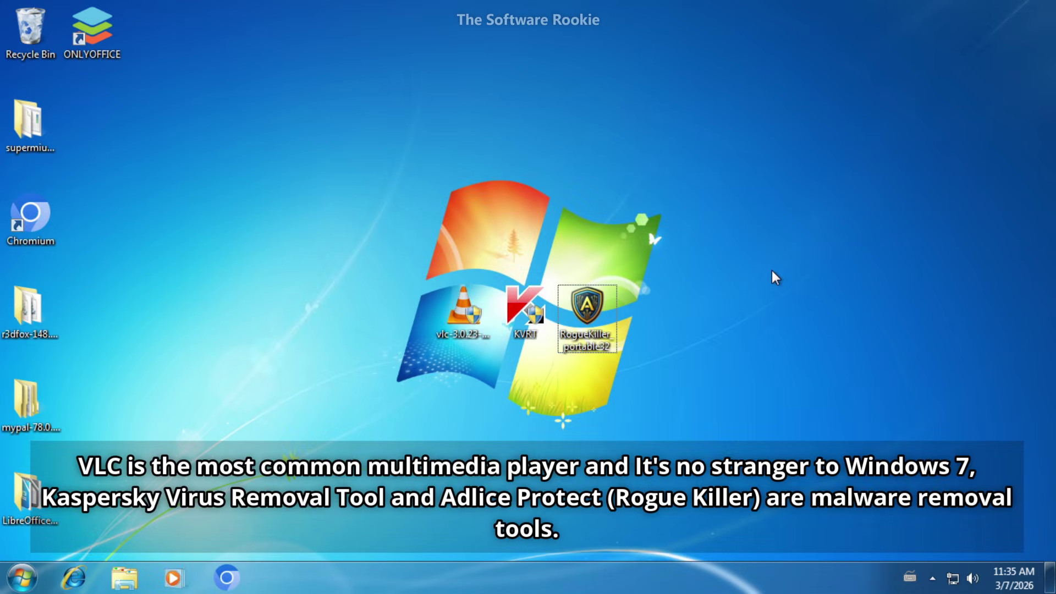
click(464, 311)
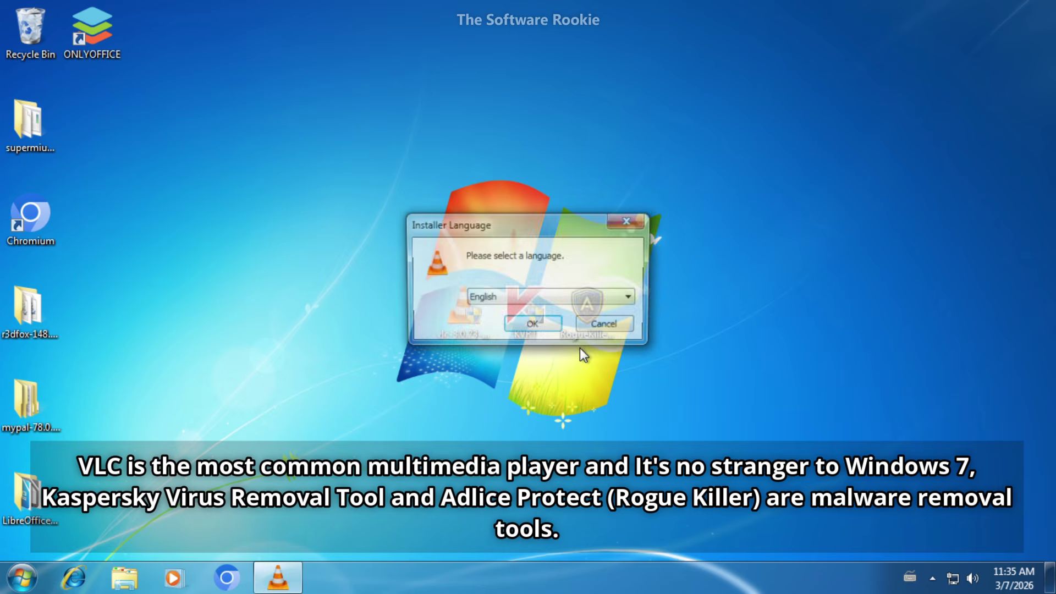
click(548, 332)
key(Return)
click(611, 418)
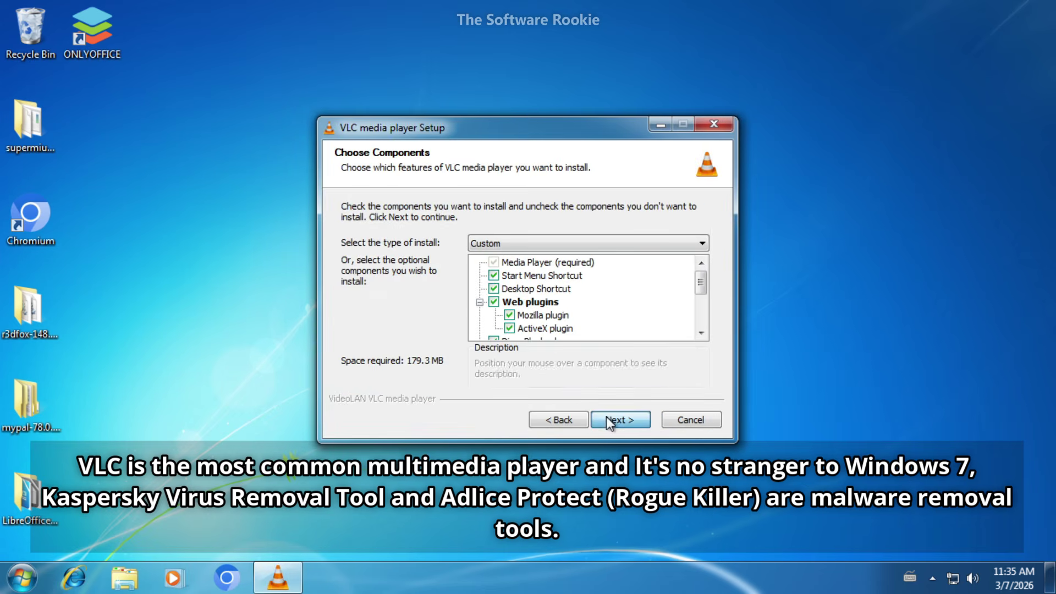
click(612, 419)
click(613, 420)
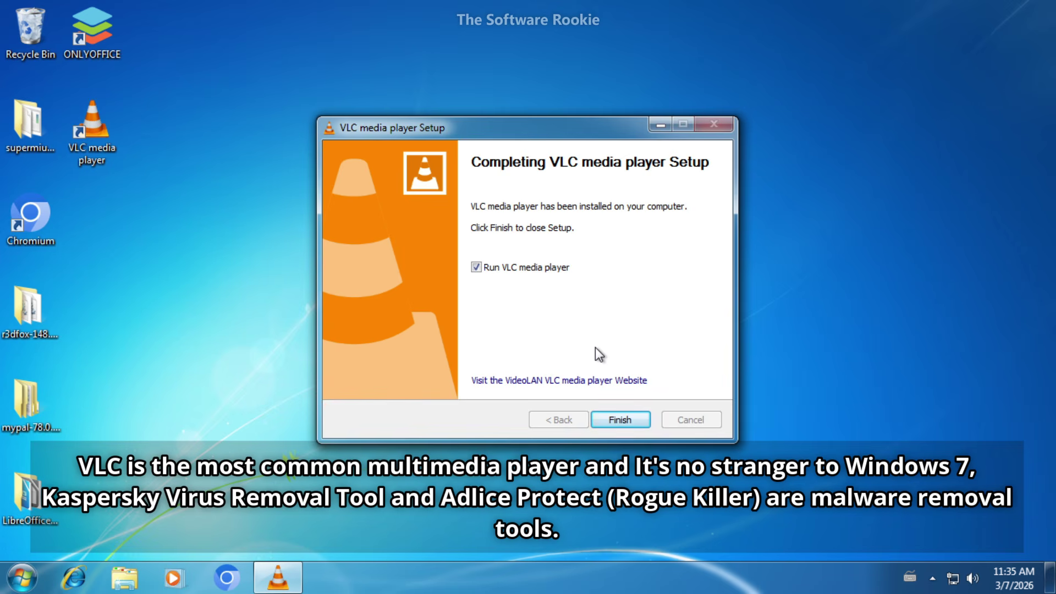
click(606, 421)
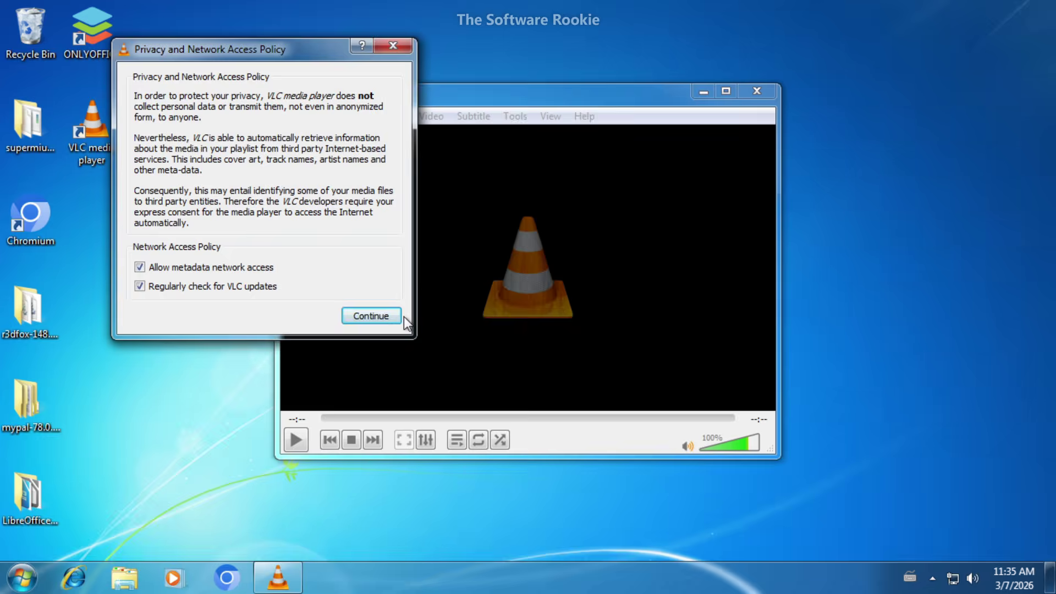
Step: Accept VLC's network access policy with metadata access and update checks enabled, and look through the player's menus
click(403, 314)
click(306, 121)
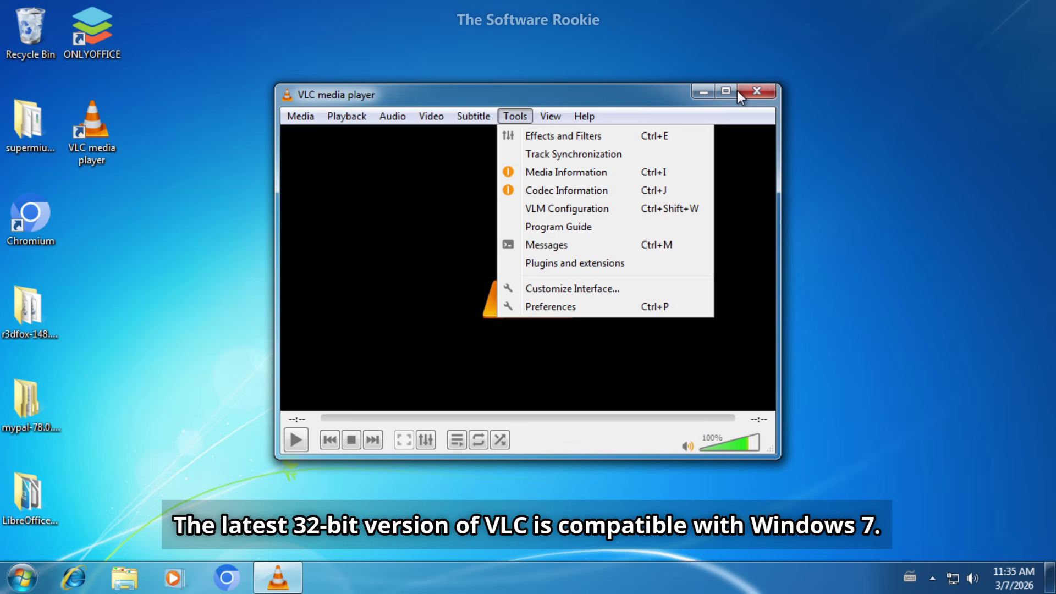
click(478, 155)
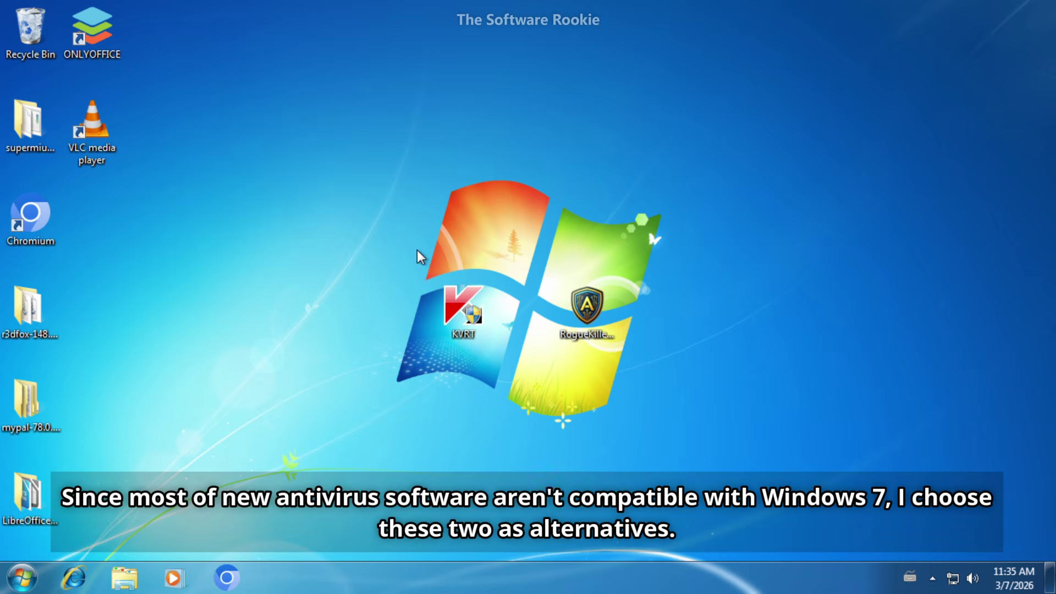
Step: Launch KVRT from the desktop and allow it to make changes to the computer
drag(416, 249, 623, 365)
click(512, 196)
double_click(461, 318)
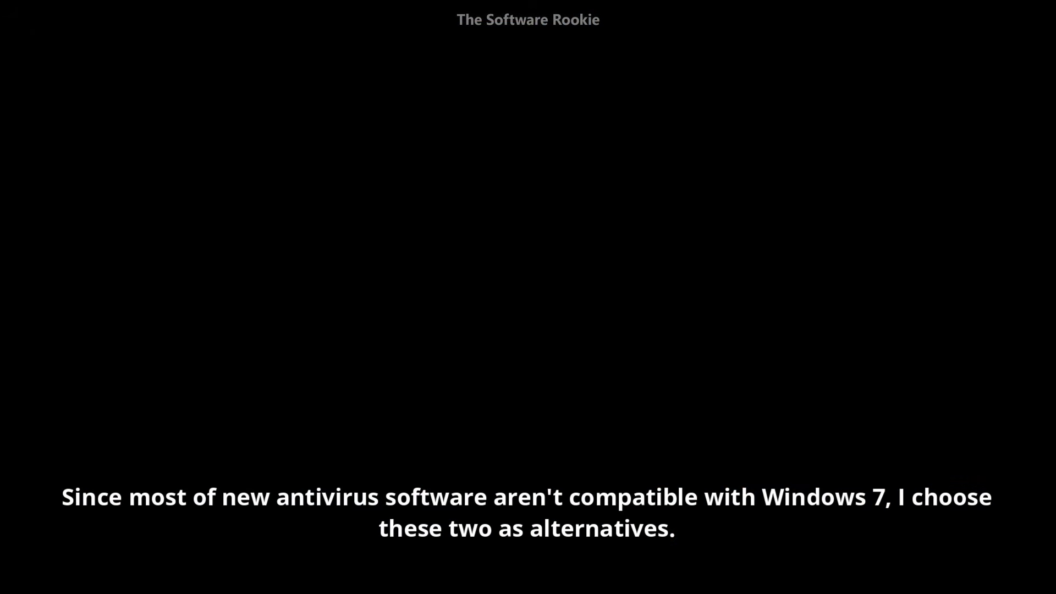
click(575, 330)
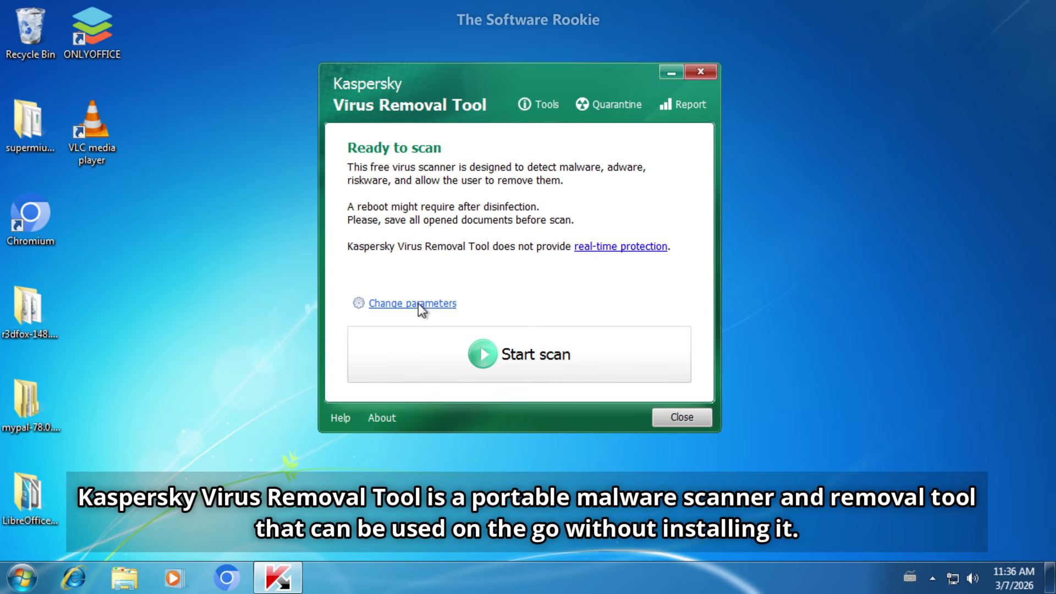
Step: Restrict the Kaspersky scan to System drive and All volumes, excluding memory, startup objects and boot sectors, and start scanning
click(418, 303)
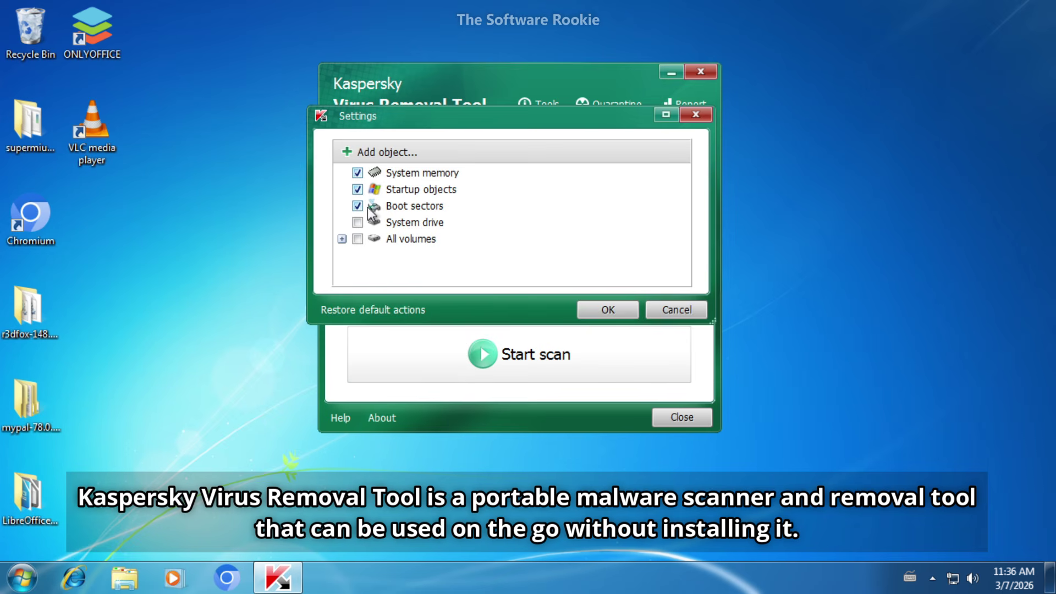
click(358, 173)
click(357, 189)
click(358, 205)
click(358, 222)
click(358, 239)
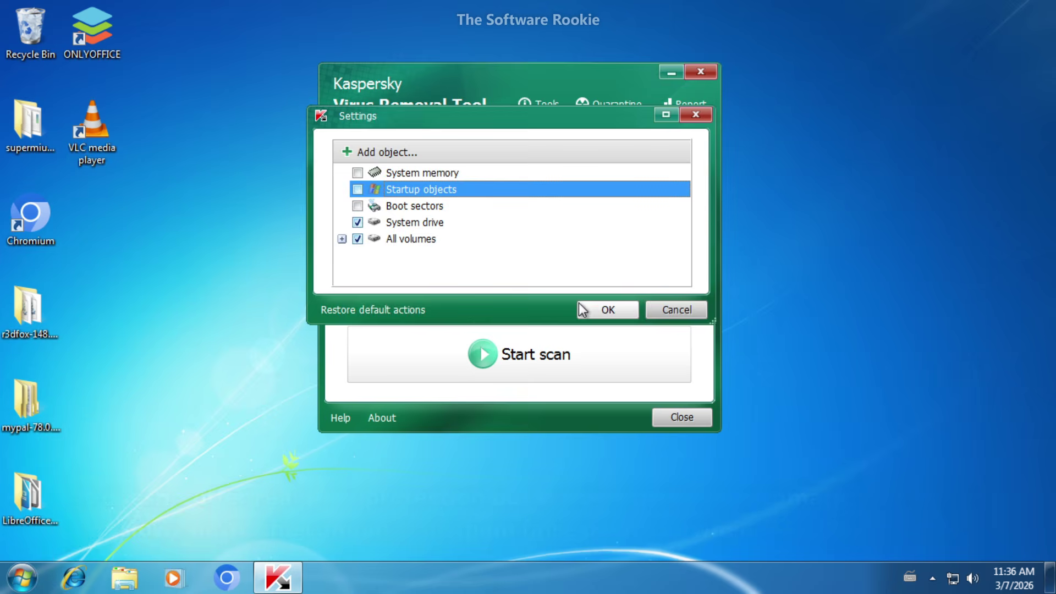
click(584, 308)
click(492, 366)
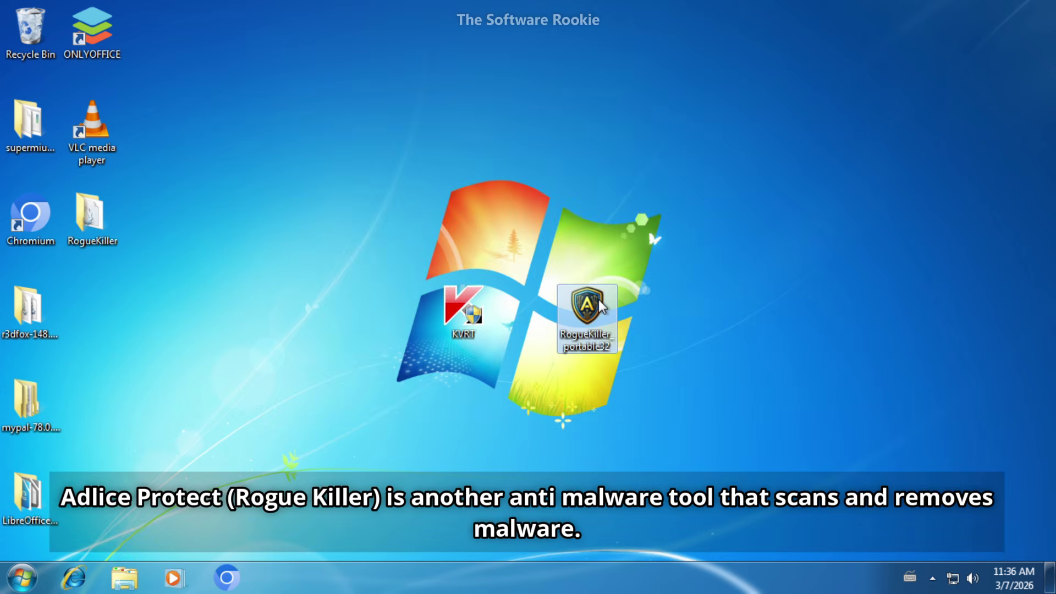
Step: Launch RogueKiller_portable32 with permission to make changes and start a Quick Scan in Adlice Protect
key(Return)
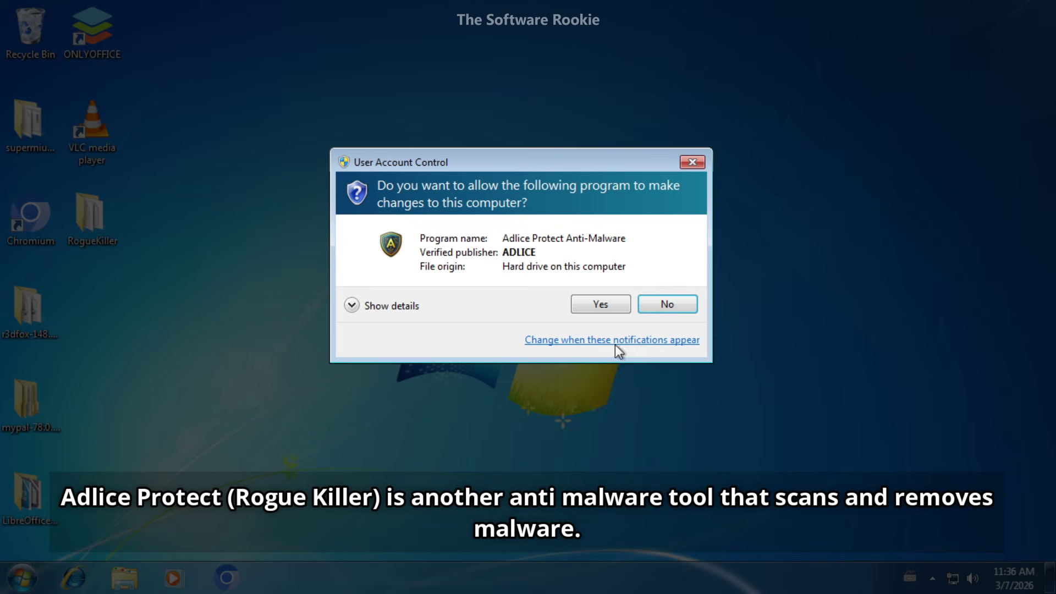
click(586, 300)
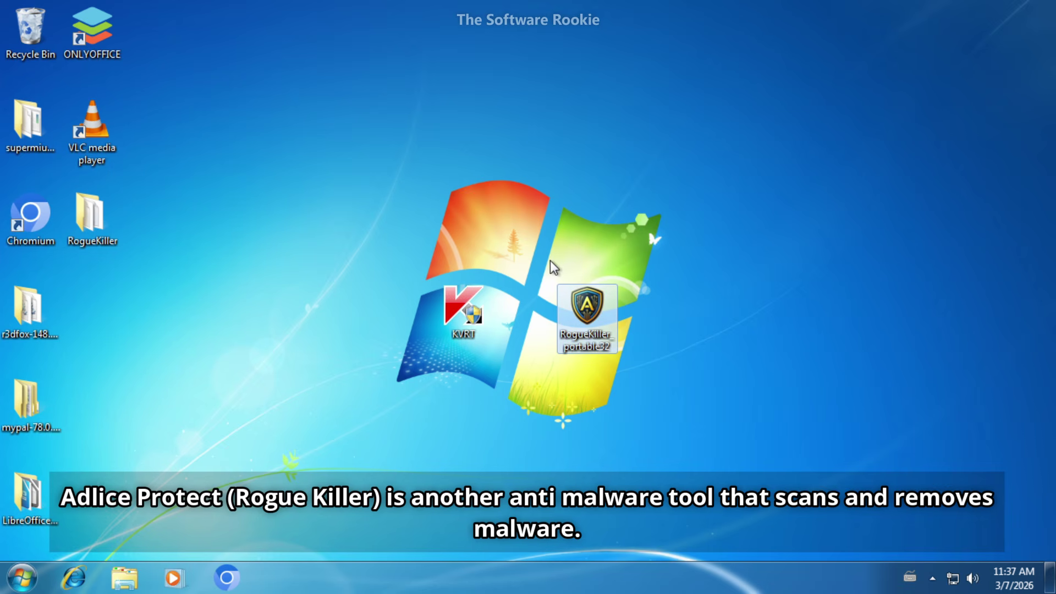
click(500, 290)
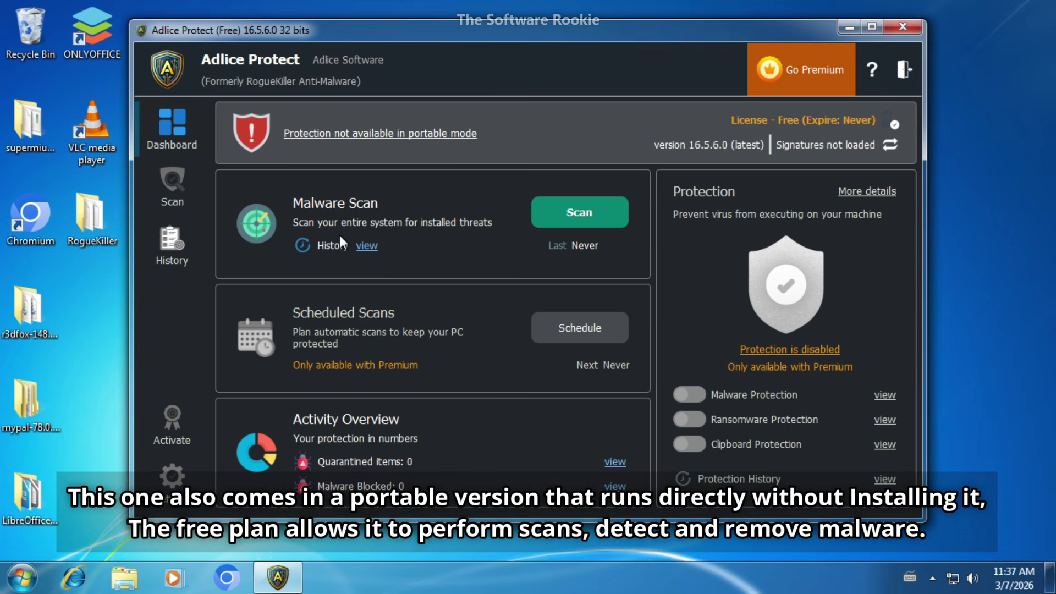
click(172, 186)
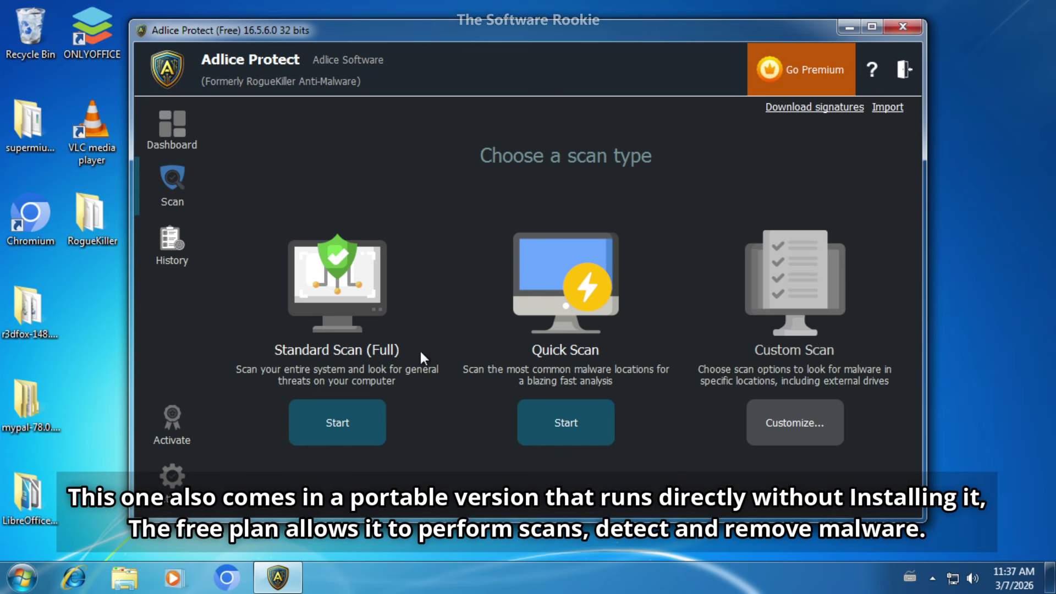
click(563, 415)
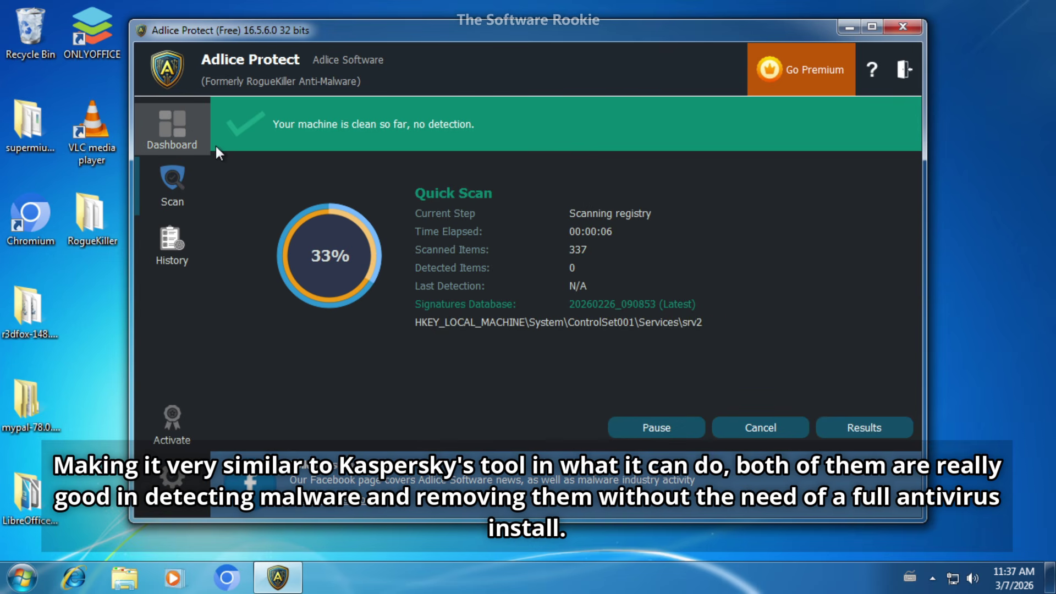
Step: Check the Adlice Protect dashboard during the scan, return to the scan progress and pause it
click(177, 134)
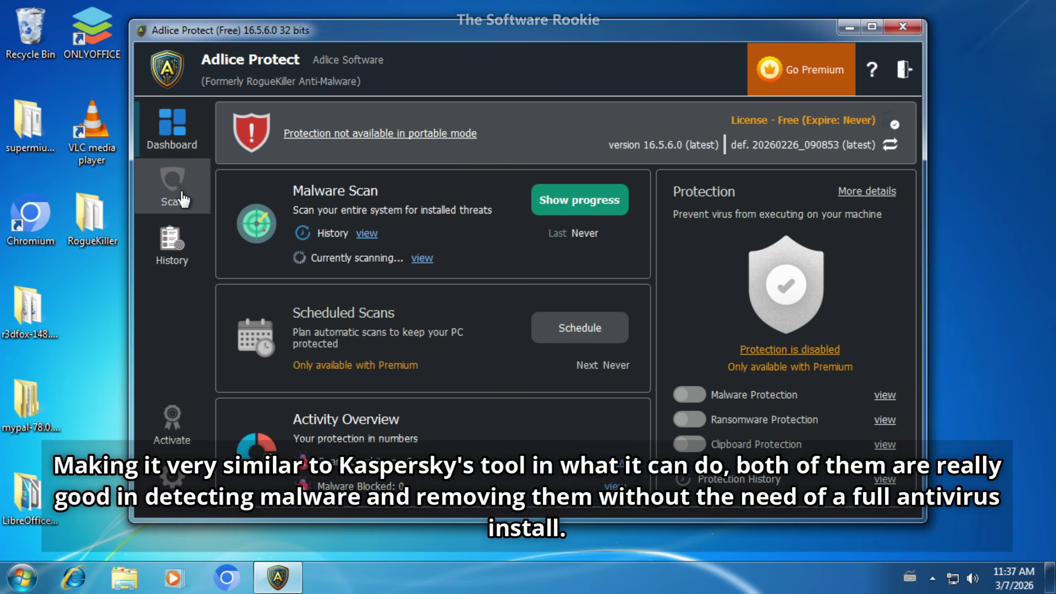
click(182, 198)
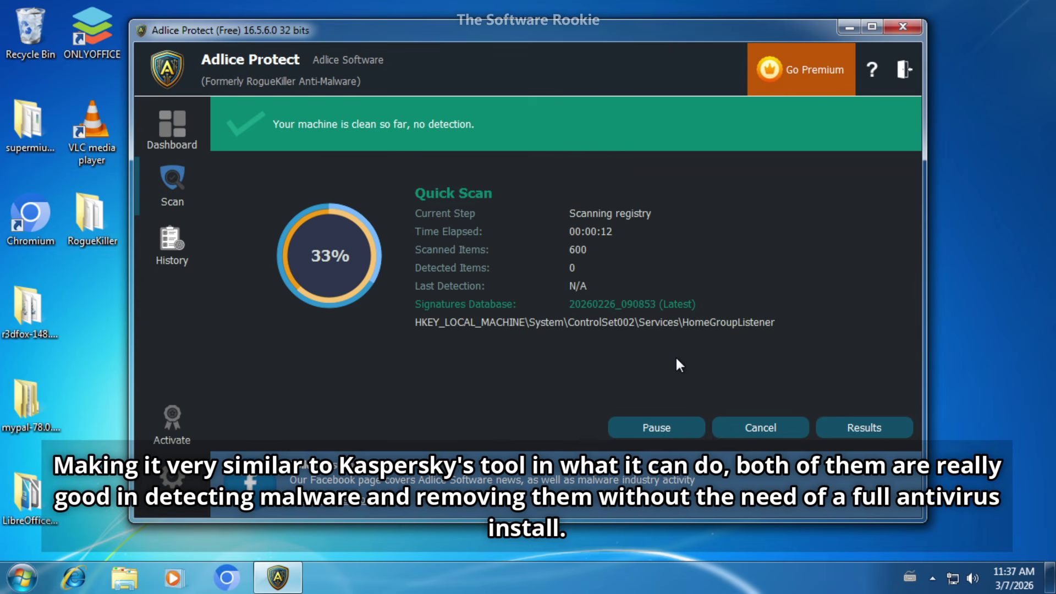
click(688, 428)
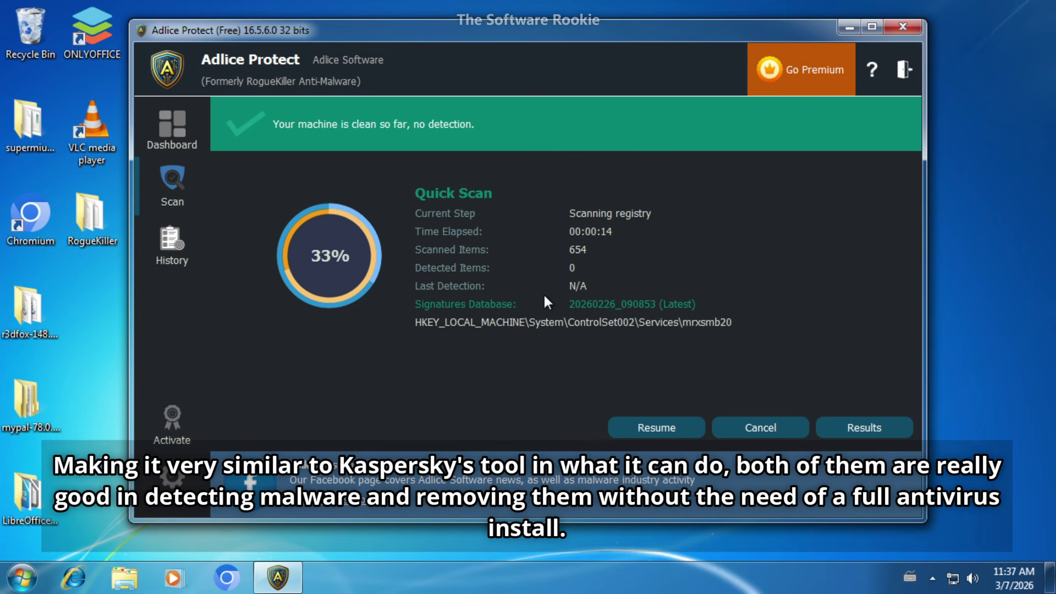